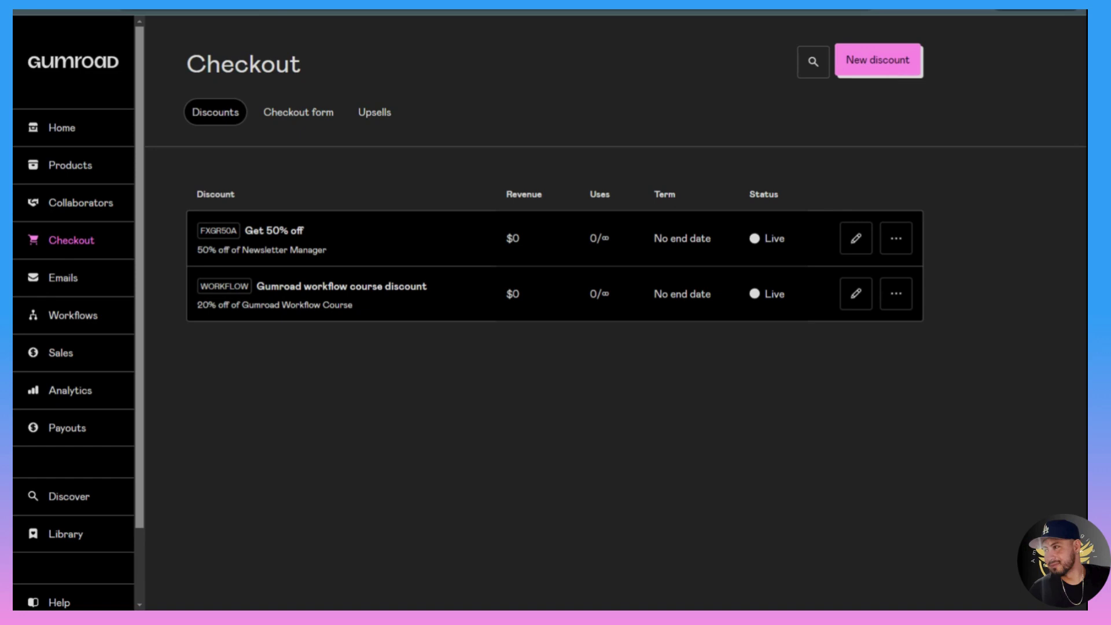
# - Start a new discount and enter 'discount course tutorial' as its name
pyautogui.click(877, 67)
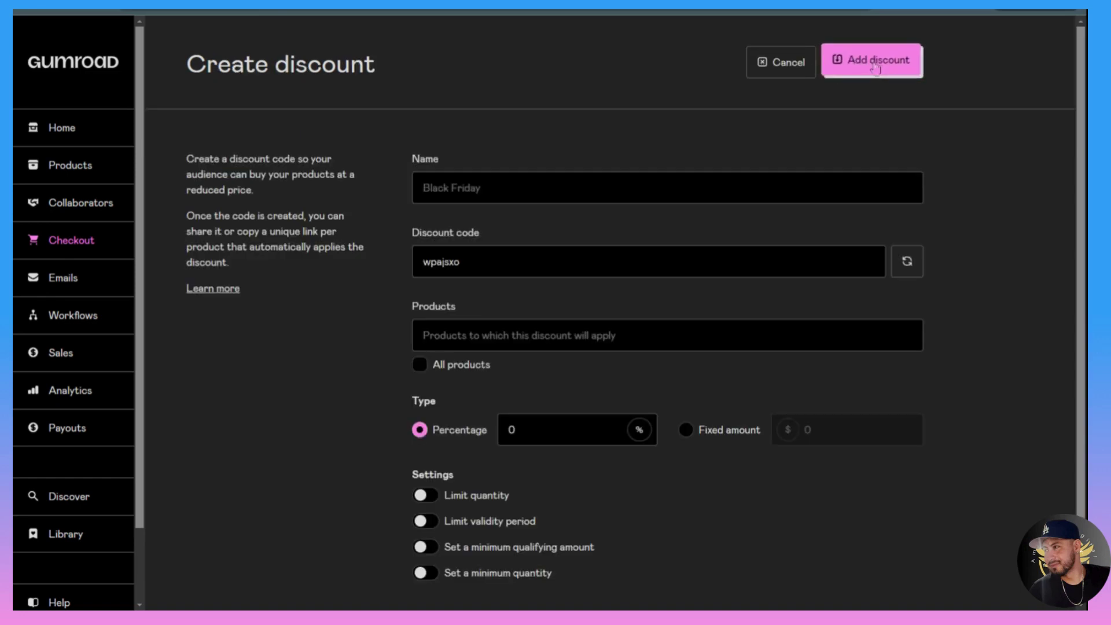
pyautogui.scroll(-1, 558, 471)
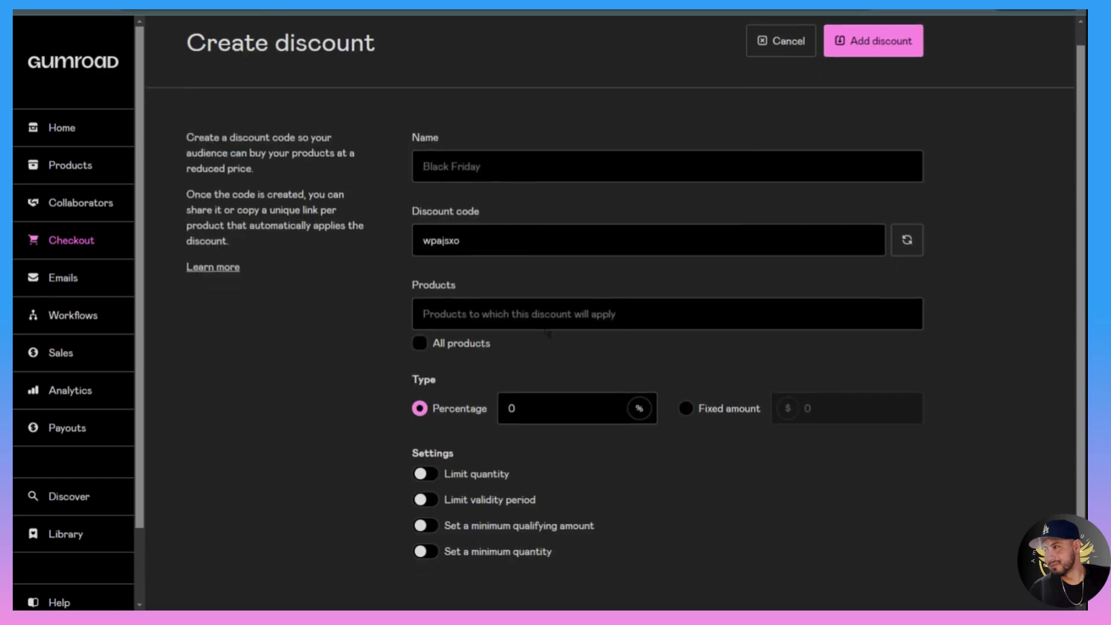
pyautogui.scroll(1, 569, 438)
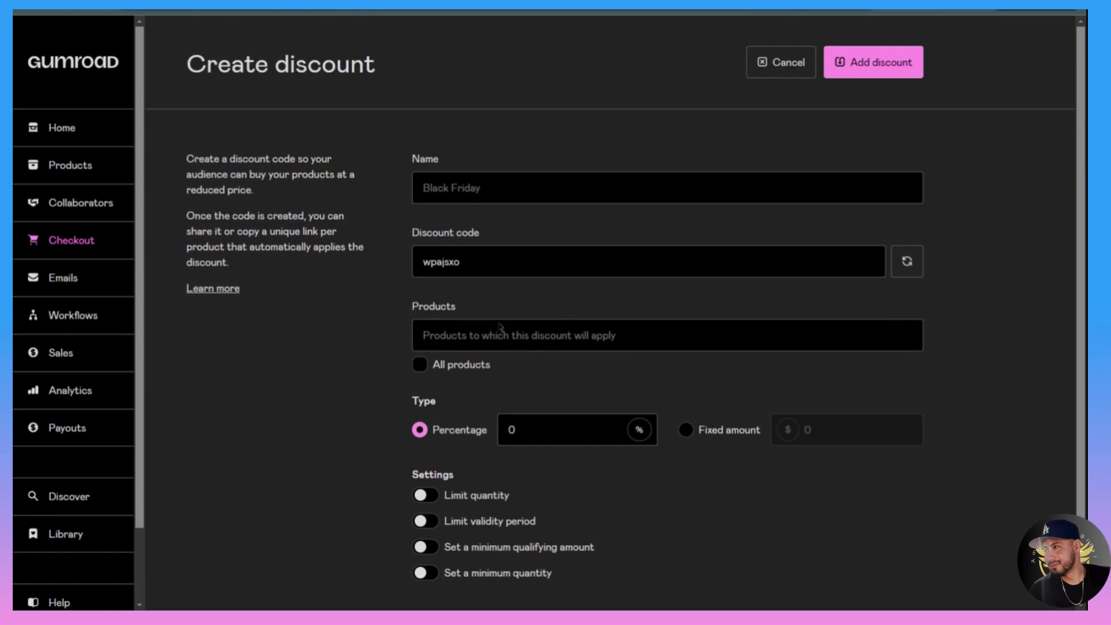
pyautogui.click(420, 175)
pyautogui.click(443, 165)
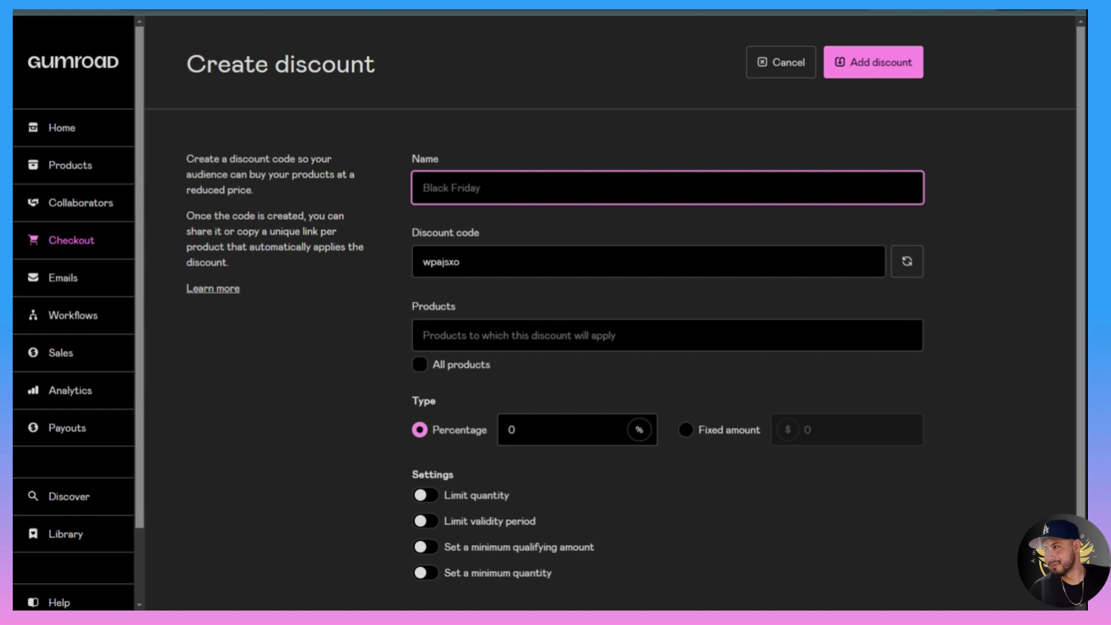
pyautogui.write('discount course tutorial')
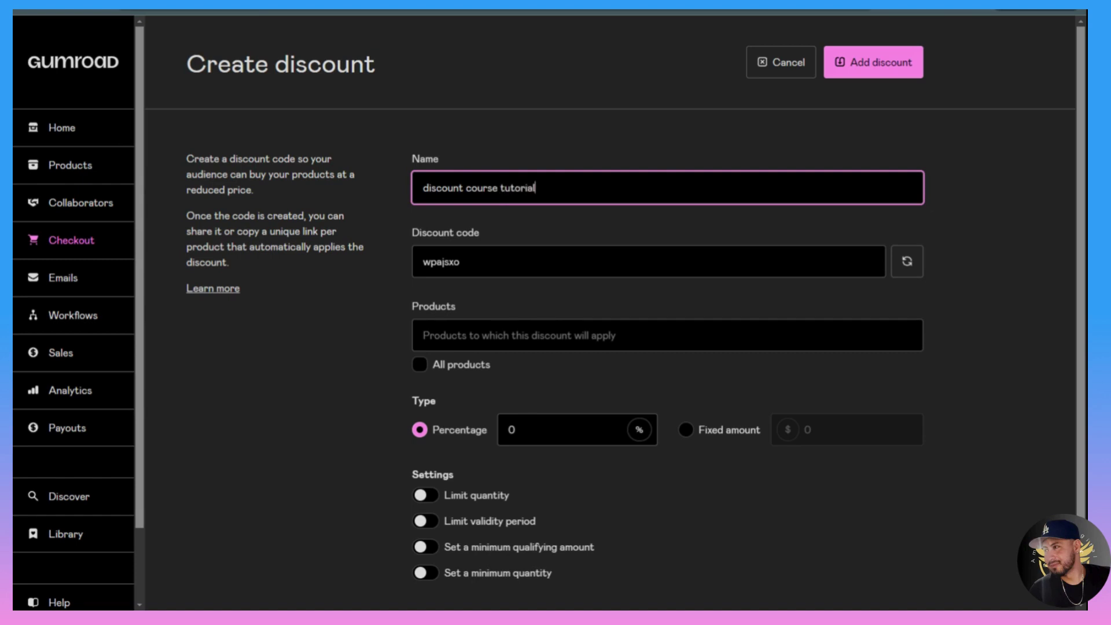
# - Regenerate the discount code twice, then replace it with the custom code 'giveitmyowncode'
pyautogui.click(506, 236)
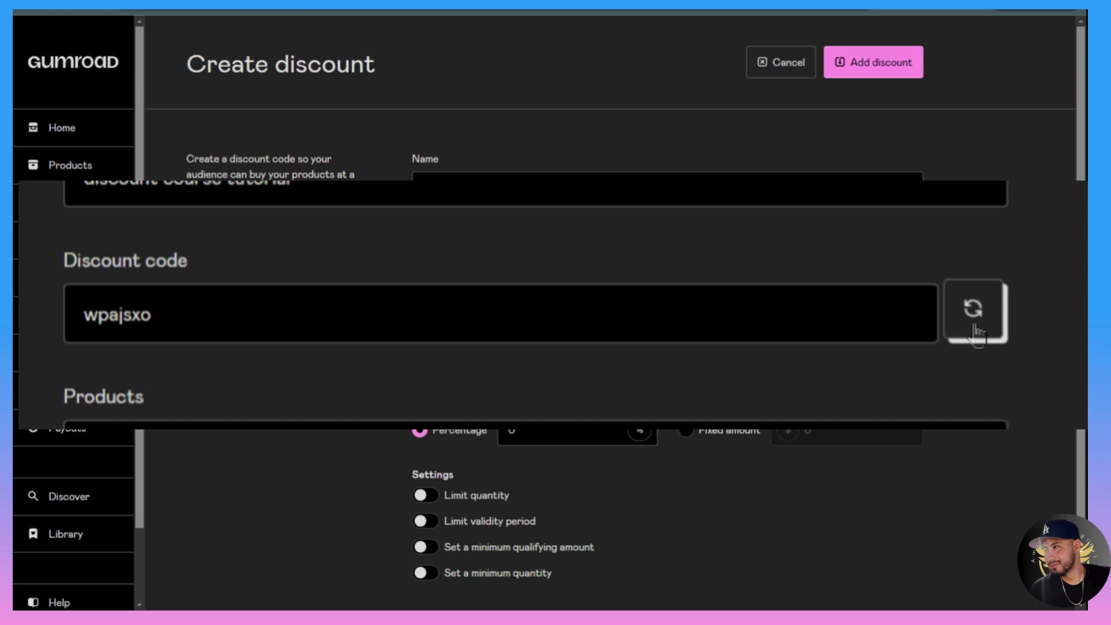
pyautogui.click(975, 328)
pyautogui.click(974, 328)
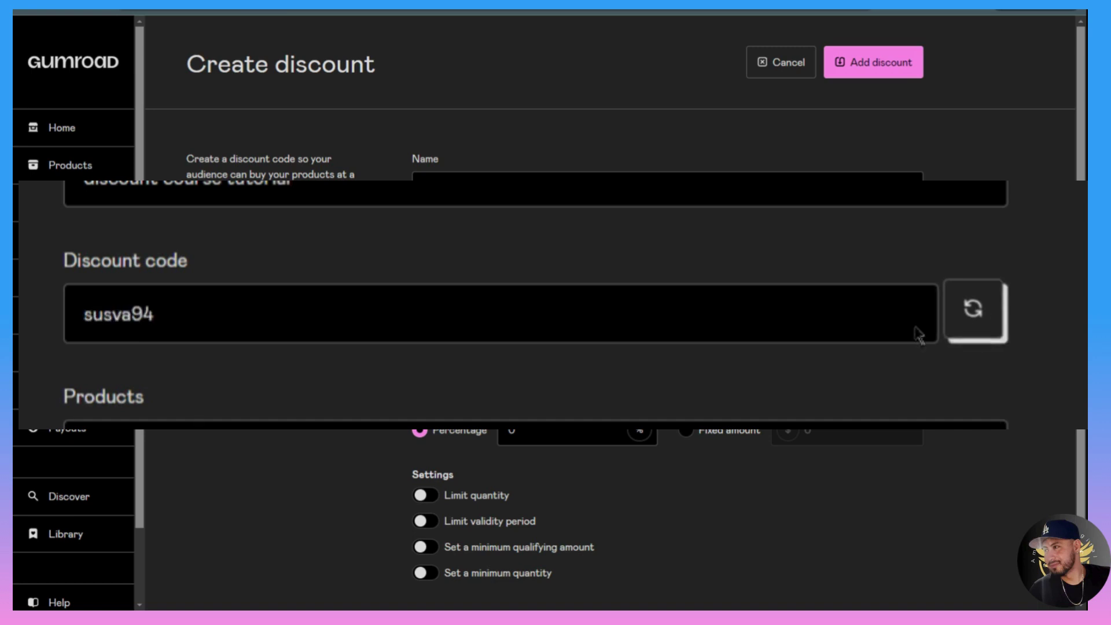
pyautogui.doubleClick(460, 327)
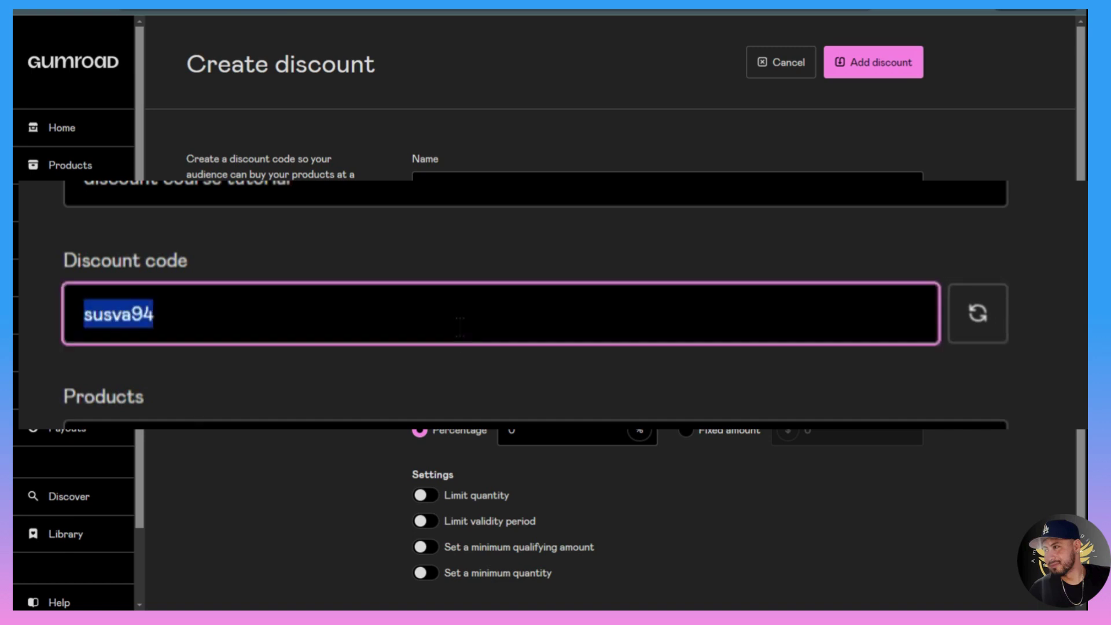
pyautogui.press('BackSpace')
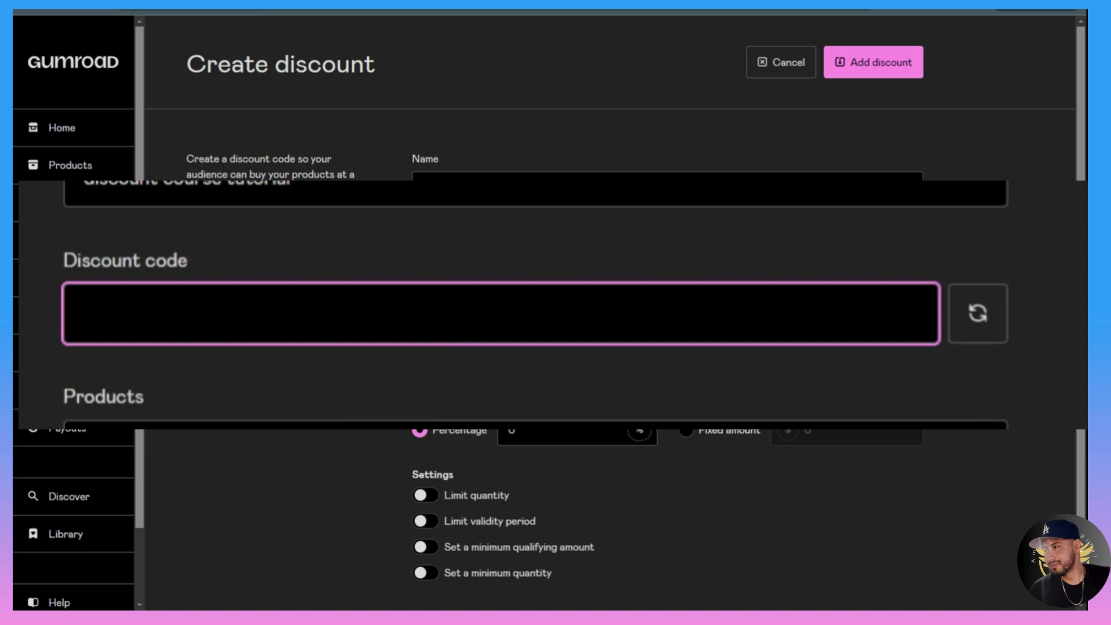
pyautogui.write('giveitm')
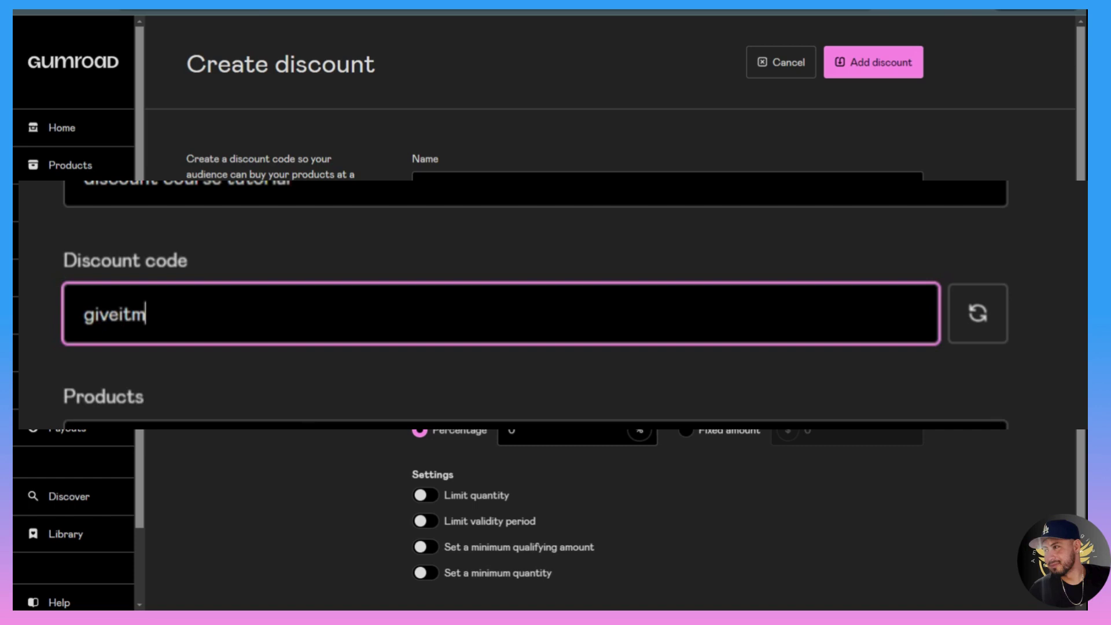
pyautogui.write('yowncode')
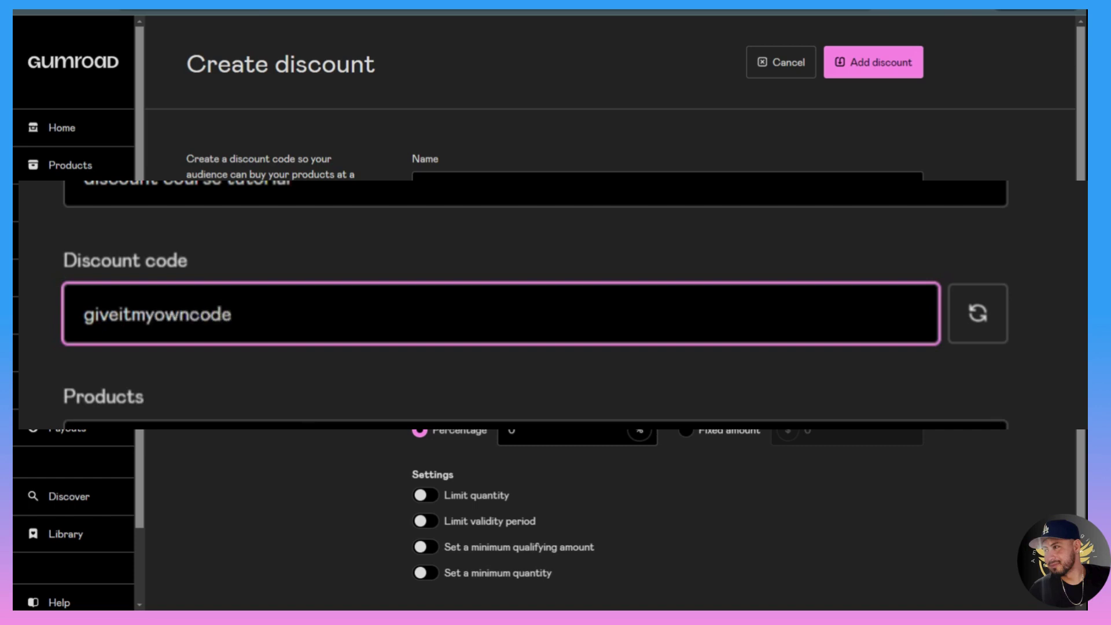
pyautogui.click(519, 224)
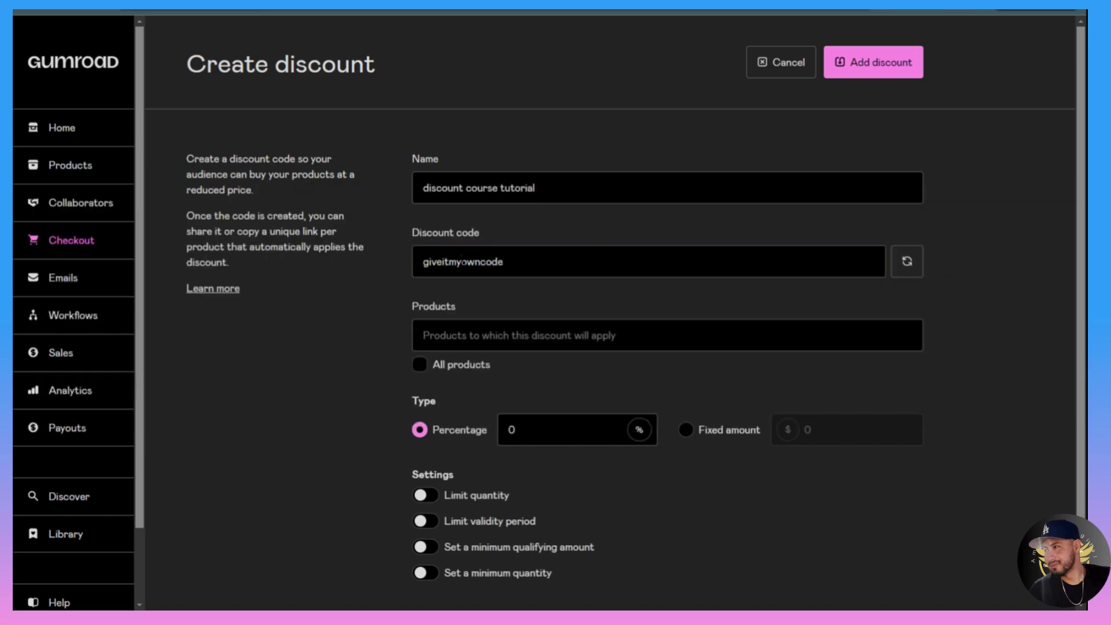
# - Try the codes 'springsale' and 'blackfriday', then generate the random code id6b0i7
pyautogui.doubleClick(463, 260)
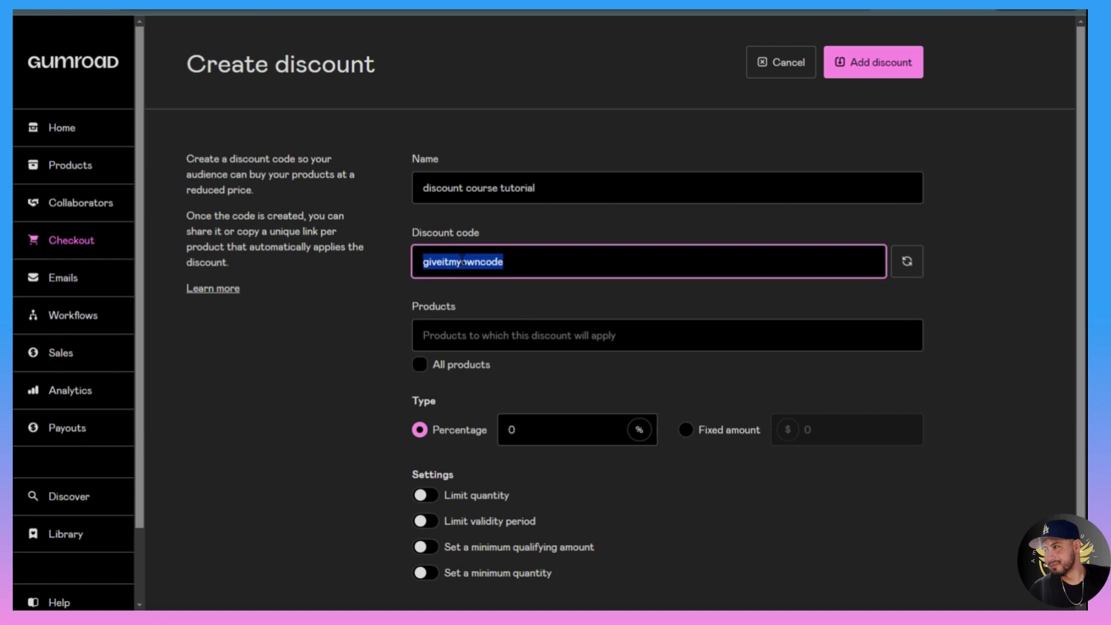
pyautogui.write('springsale')
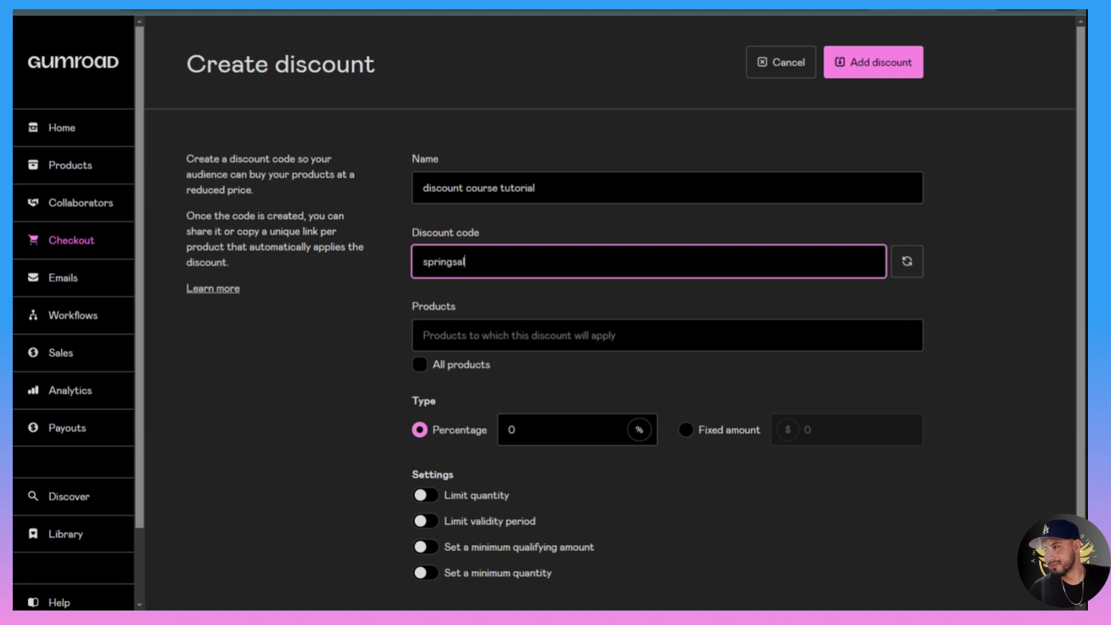
pyautogui.doubleClick(489, 261)
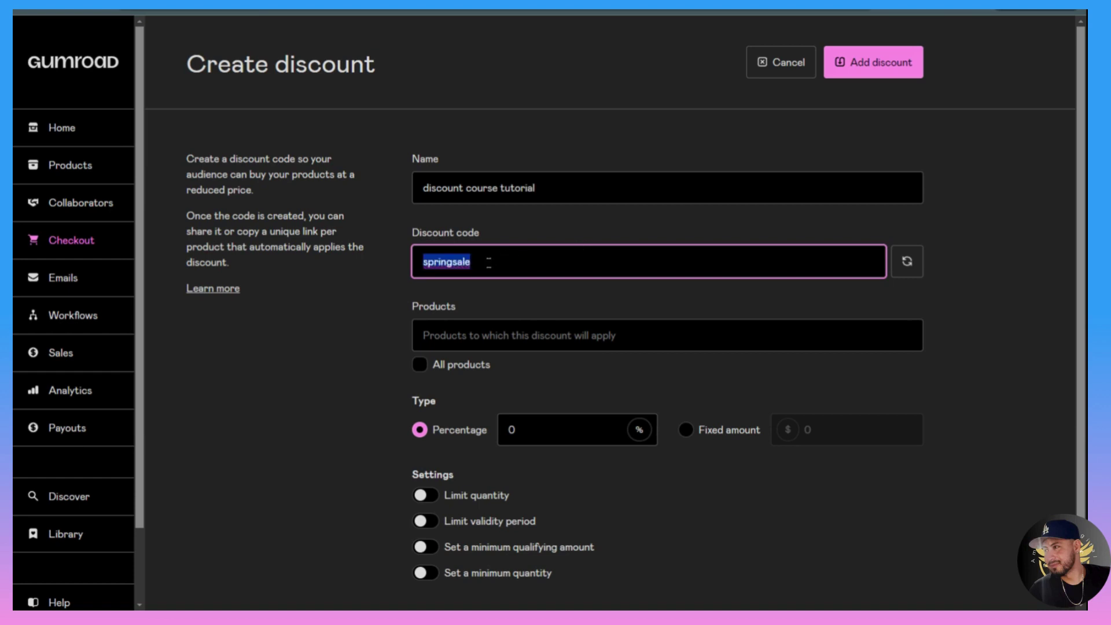
pyautogui.write('blackfriday')
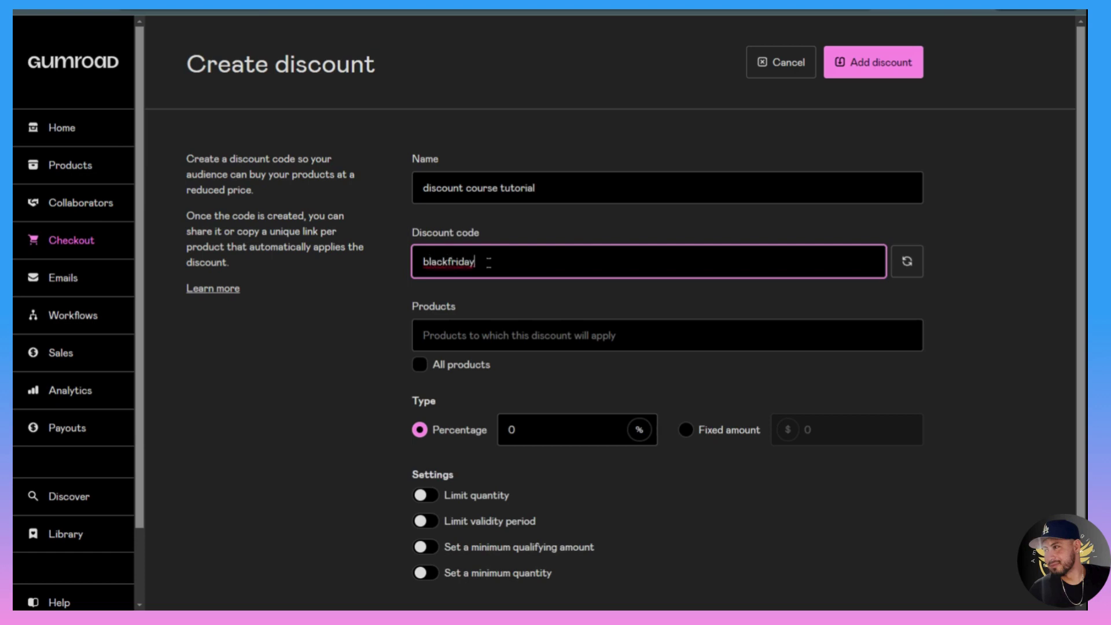
pyautogui.click(906, 261)
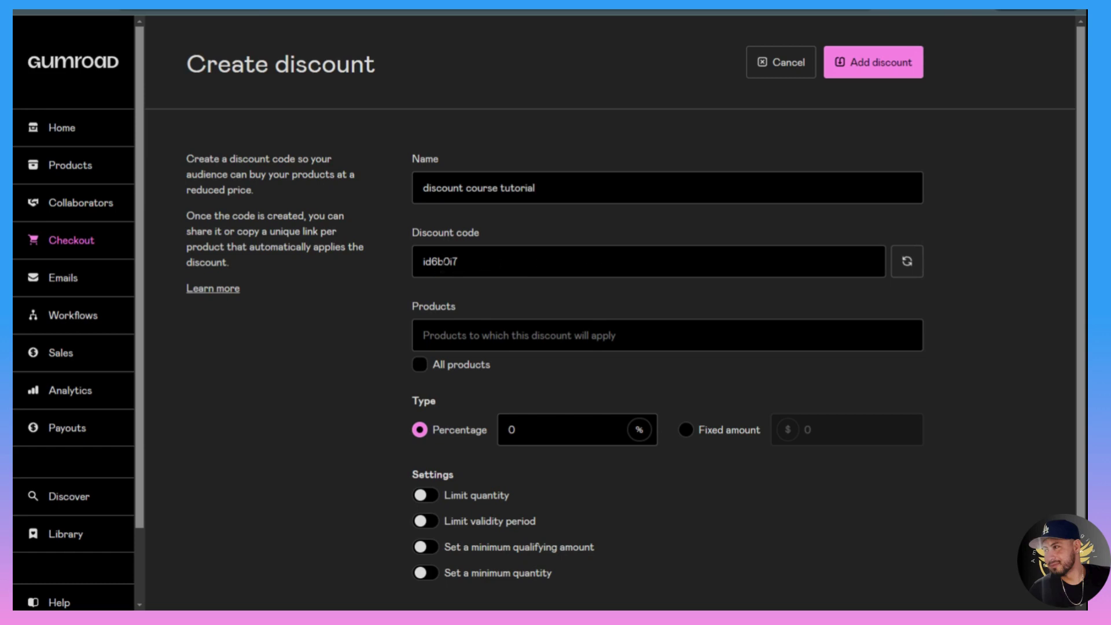
# - Add Notion School Dashboard, Digital Creator Operating System, Instagram mockups and the Workflow bundle to the discount
pyautogui.scroll(-1, 342, 320)
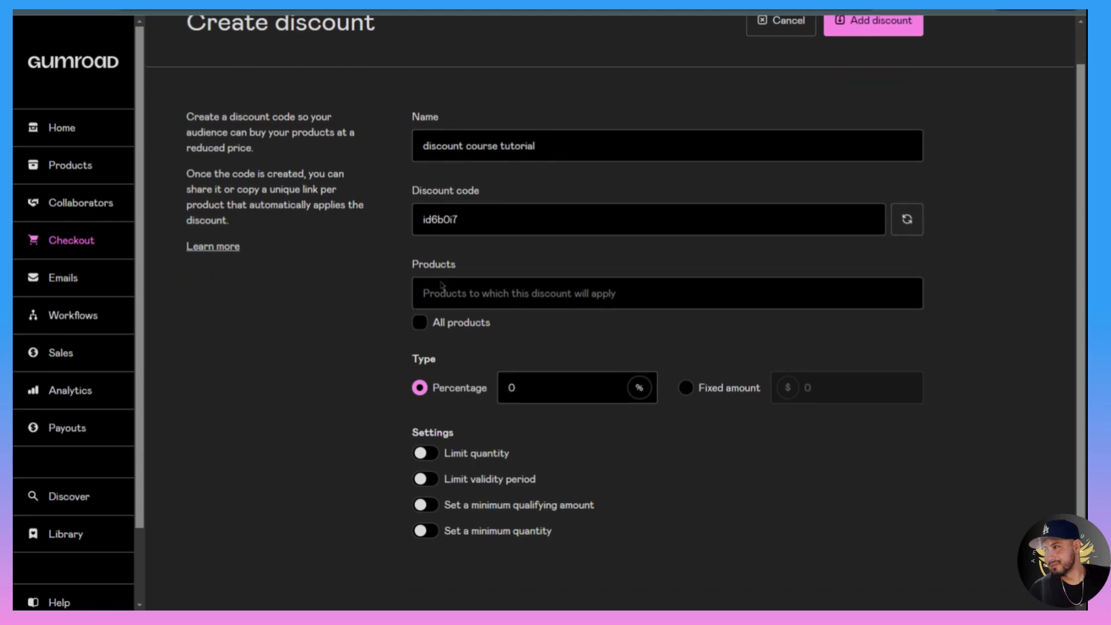
pyautogui.click(443, 296)
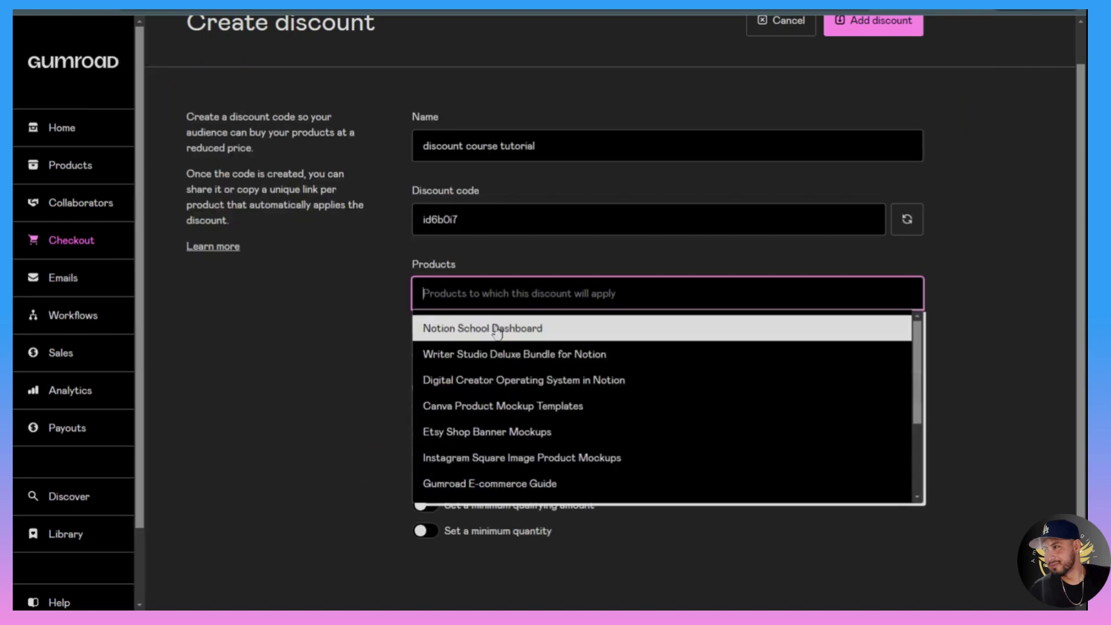
pyautogui.click(497, 330)
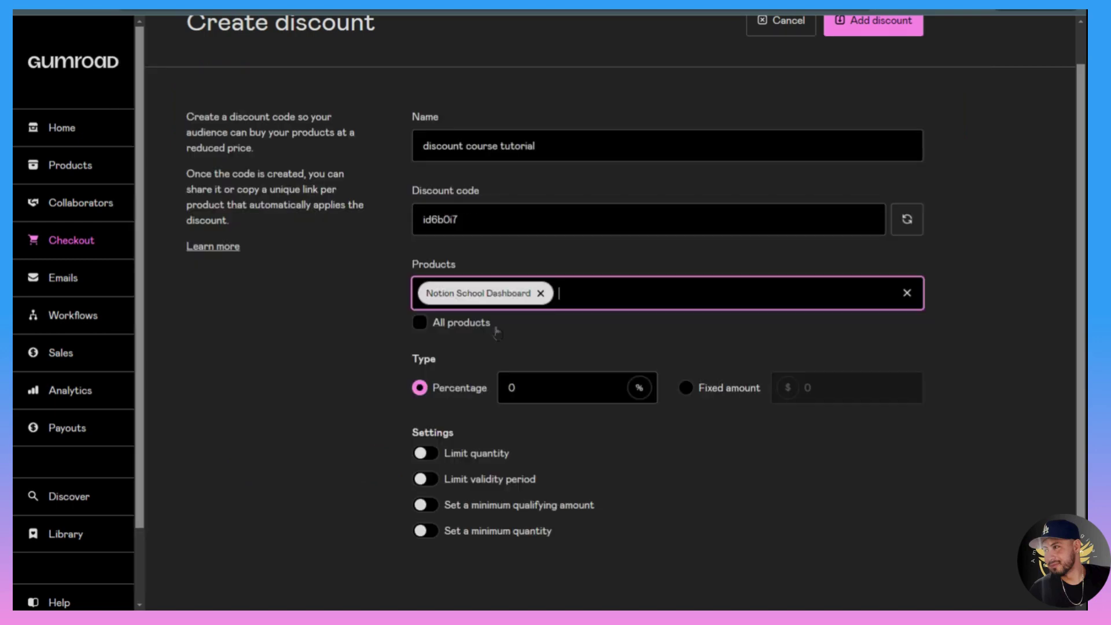
pyautogui.click(596, 307)
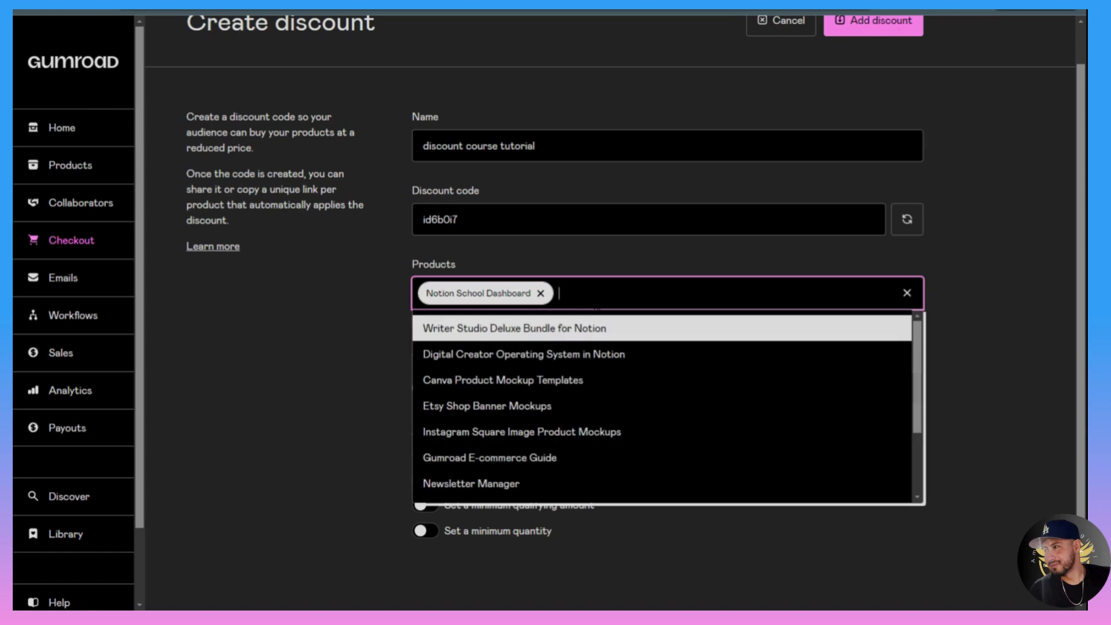
pyautogui.click(562, 354)
pyautogui.click(596, 294)
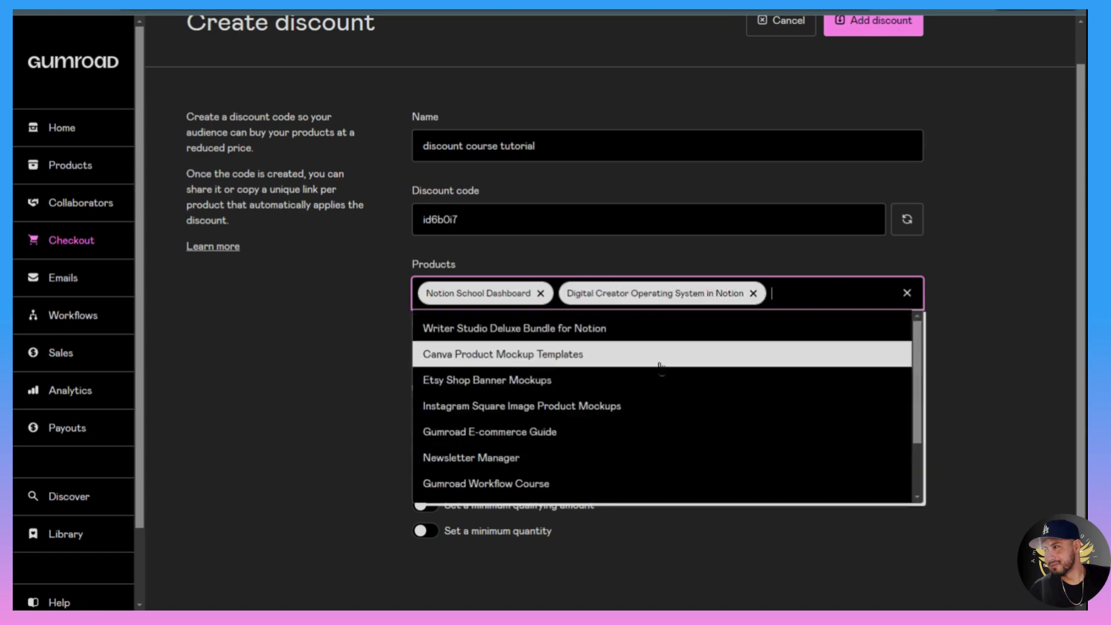
pyautogui.click(595, 409)
pyautogui.click(689, 330)
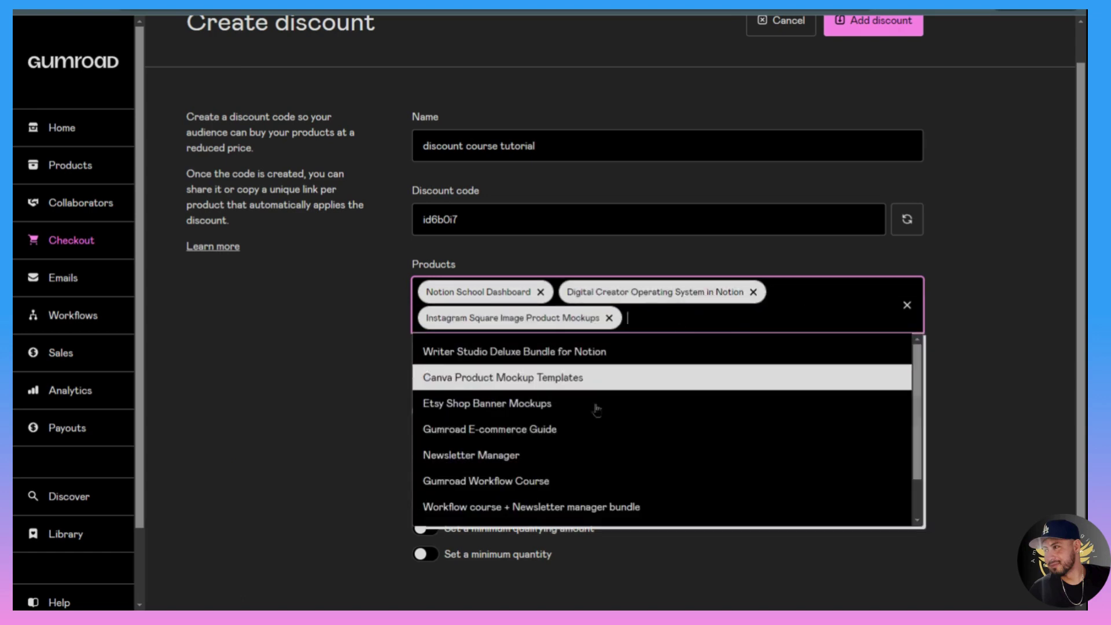
pyautogui.click(539, 505)
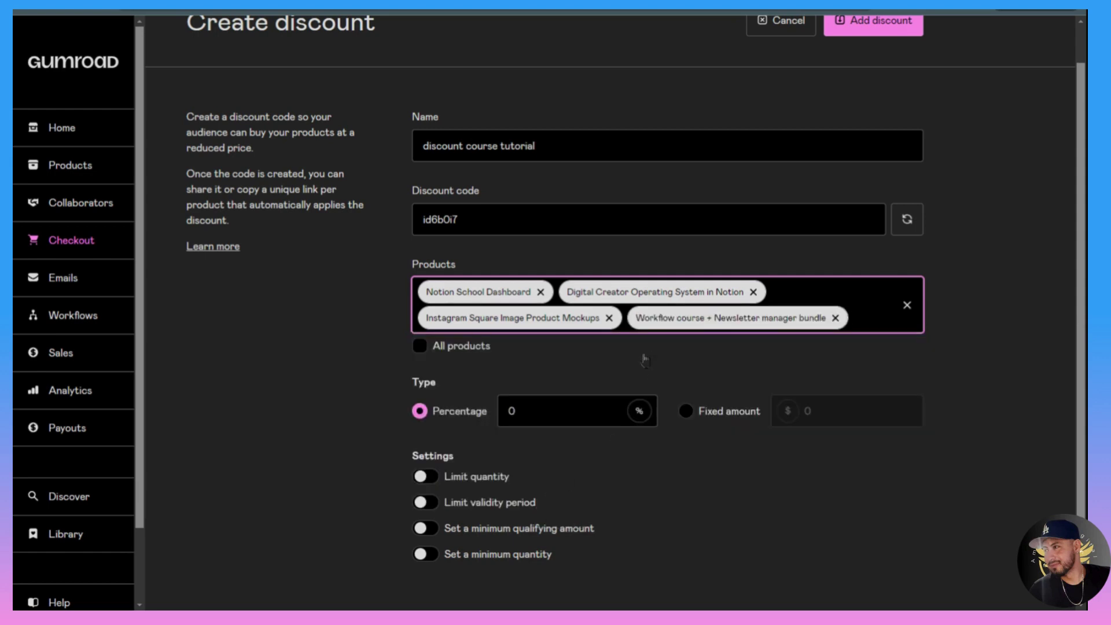
# - Remove the other three products so only Notion School Dashboard remains
pyautogui.click(752, 292)
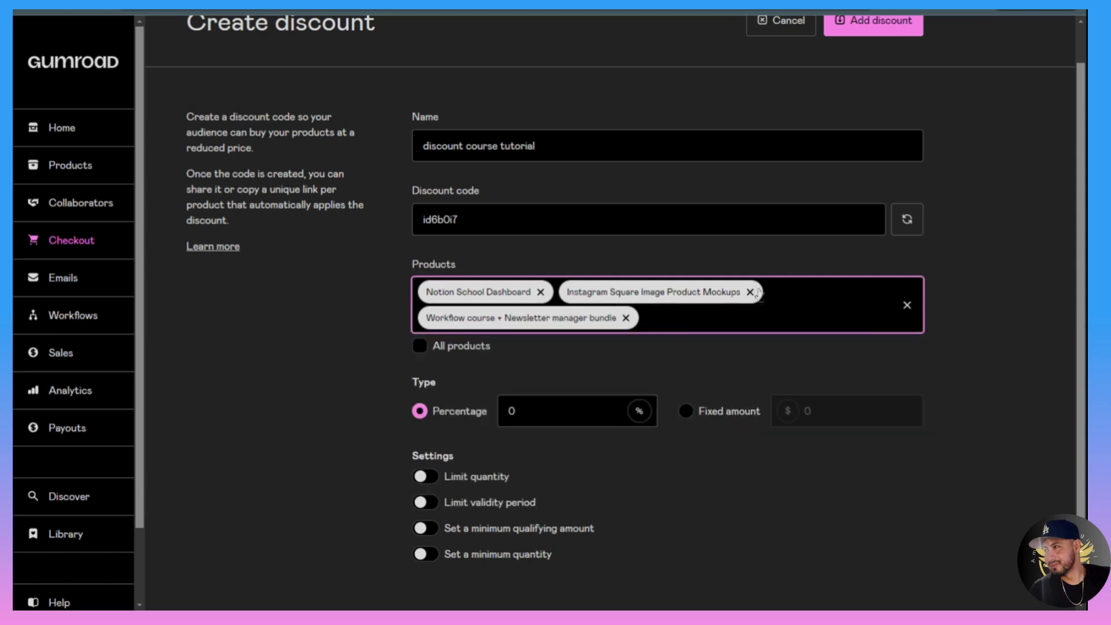
pyautogui.click(751, 293)
pyautogui.click(767, 293)
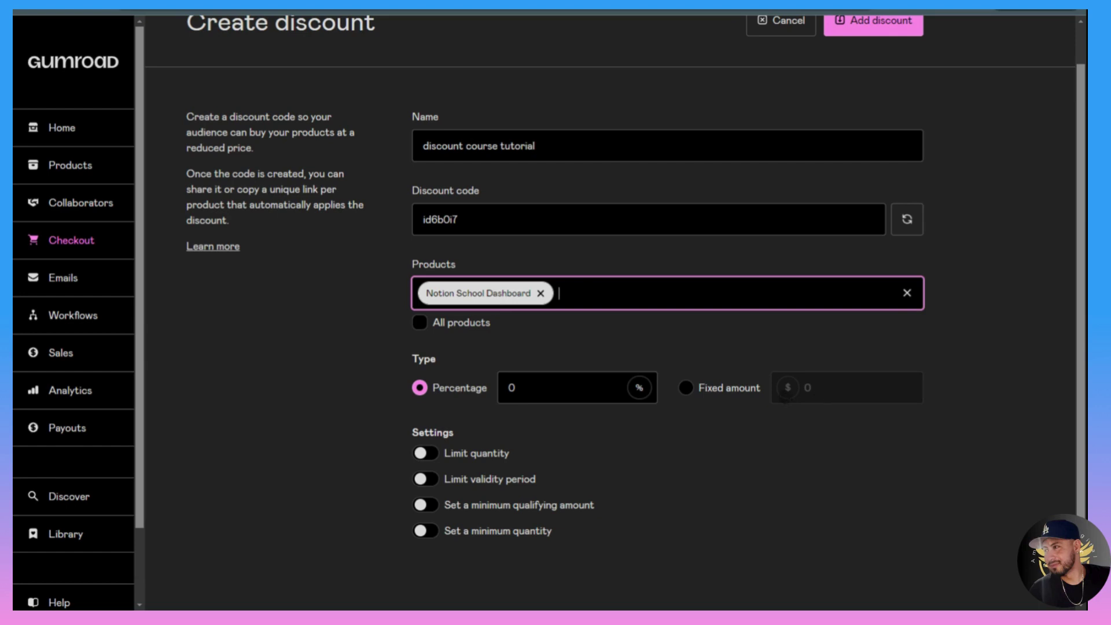
# - Try Fixed amount, then switch the type back to Percentage and set it to 50%
pyautogui.click(687, 390)
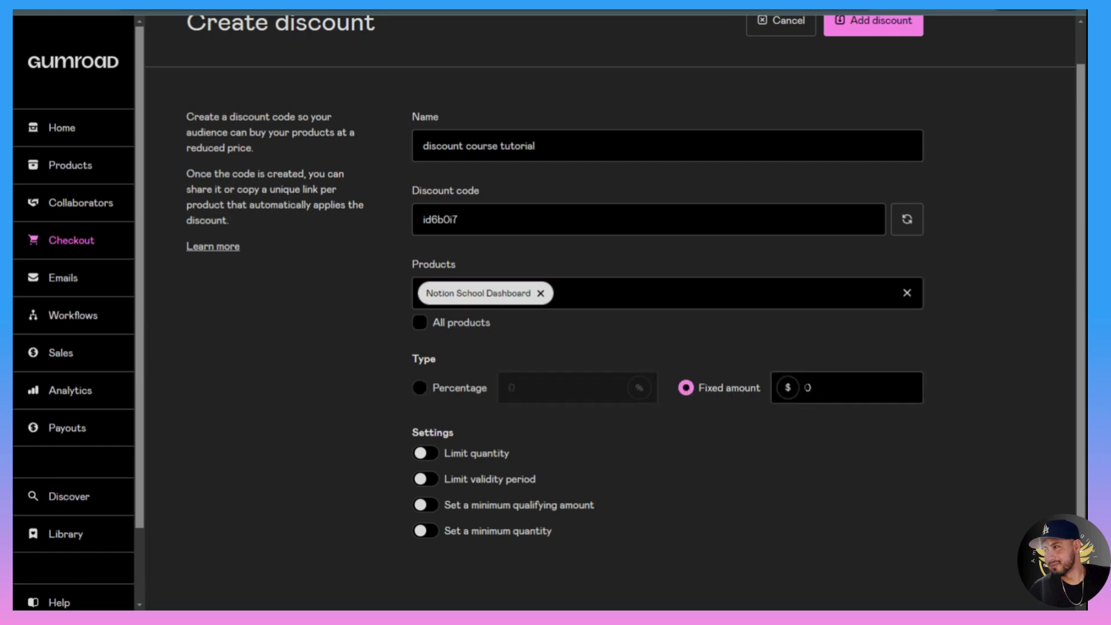
pyautogui.click(809, 387)
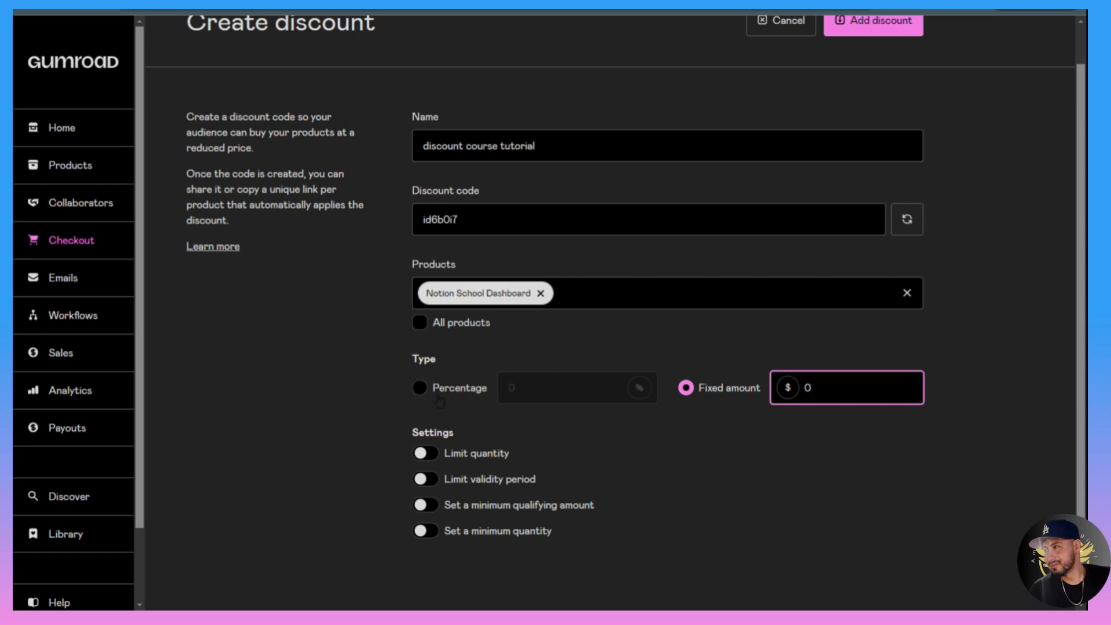
pyautogui.click(421, 391)
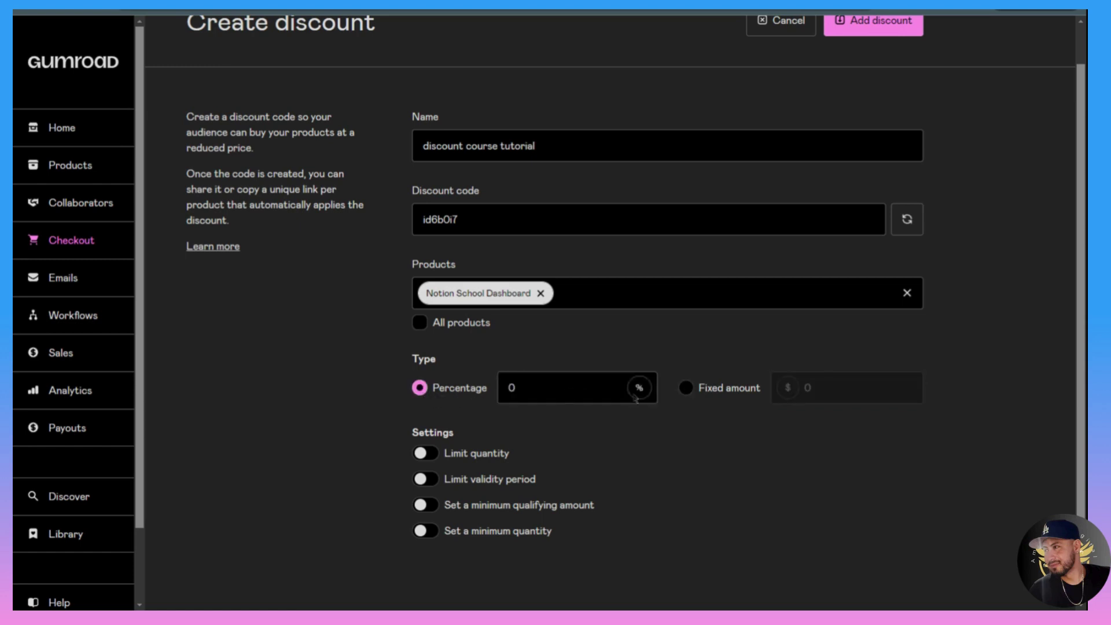
pyautogui.click(584, 387)
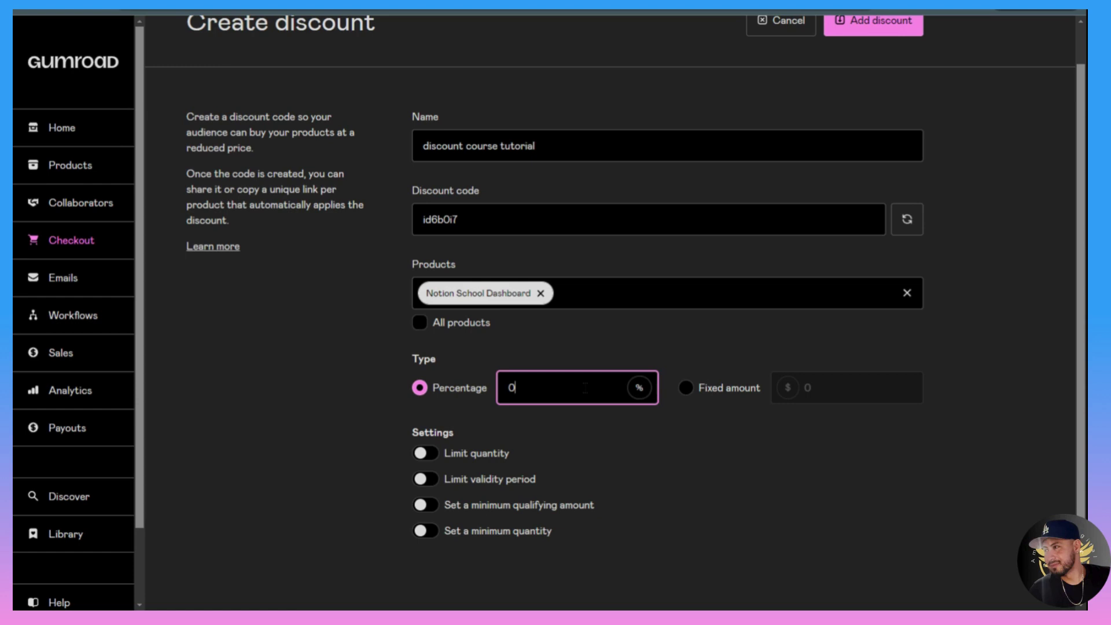
pyautogui.hotkey('ctrl', 'a')
pyautogui.write('50')
pyautogui.click(629, 446)
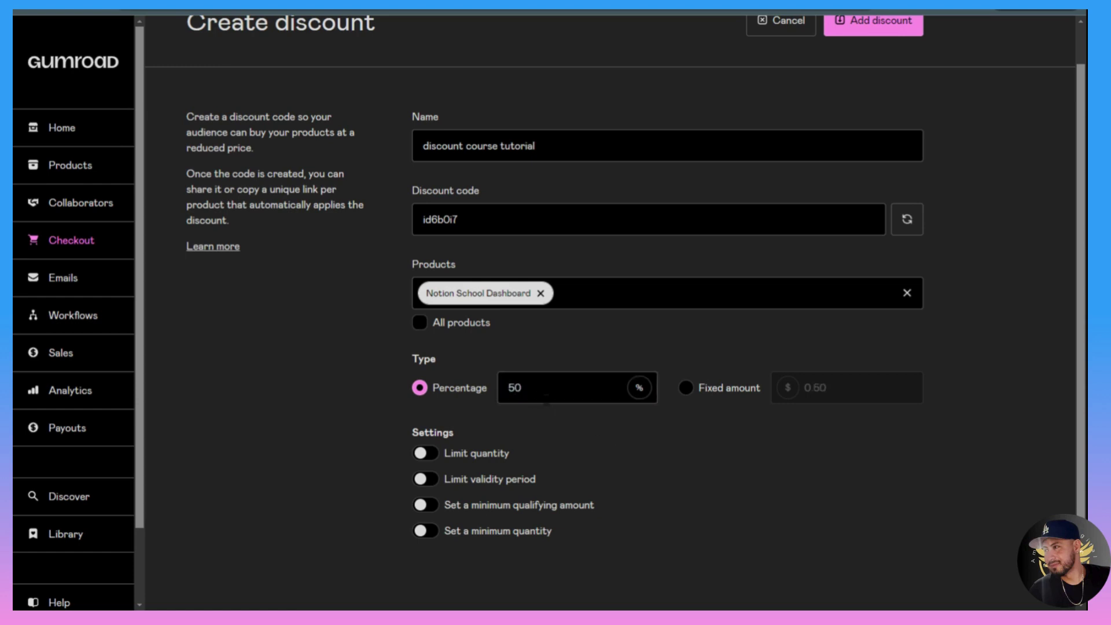
pyautogui.click(427, 454)
pyautogui.click(448, 510)
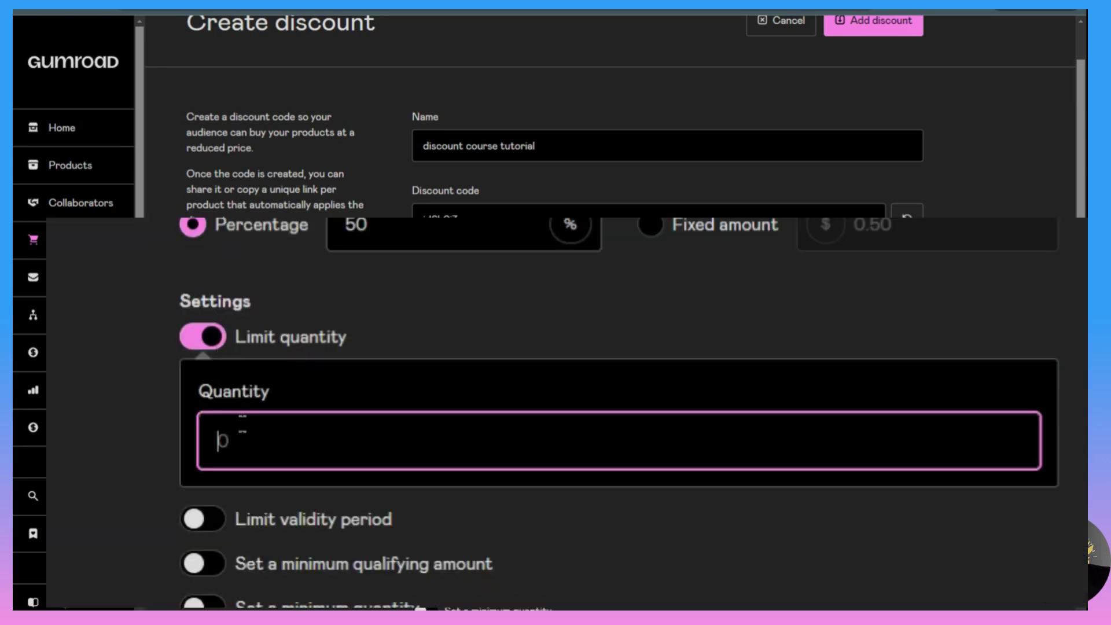
pyautogui.write('10')
pyautogui.click(211, 339)
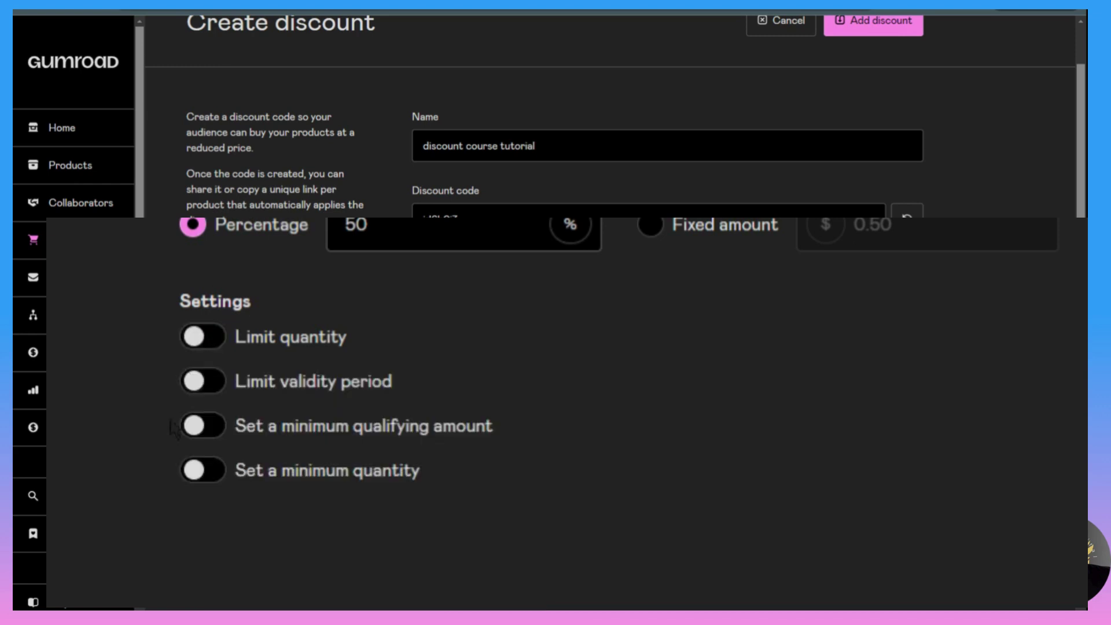
pyautogui.click(203, 386)
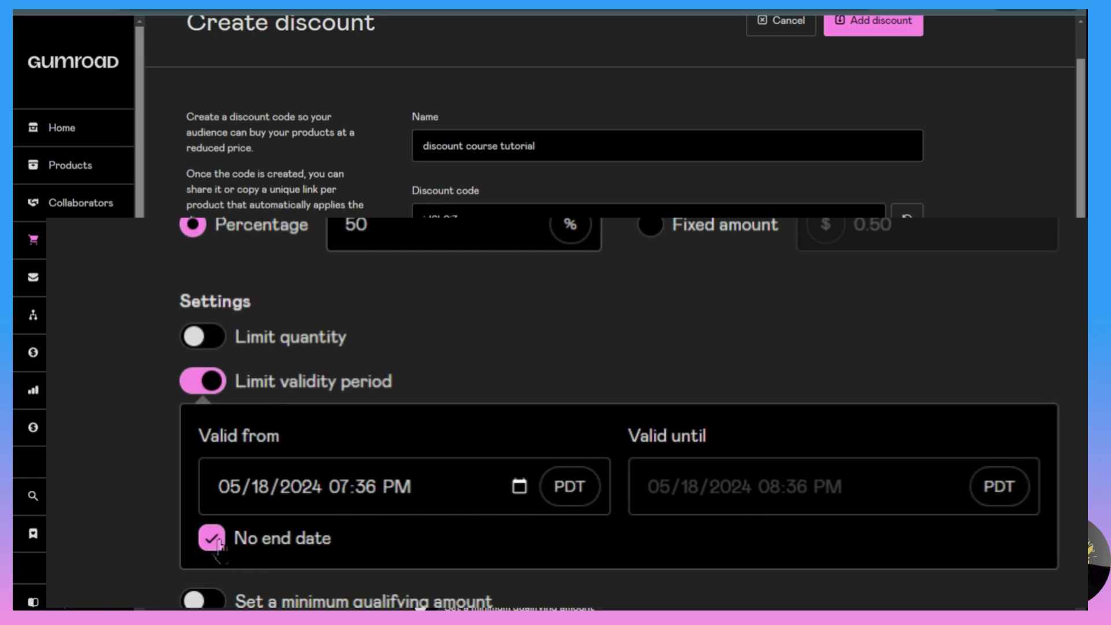
pyautogui.click(202, 380)
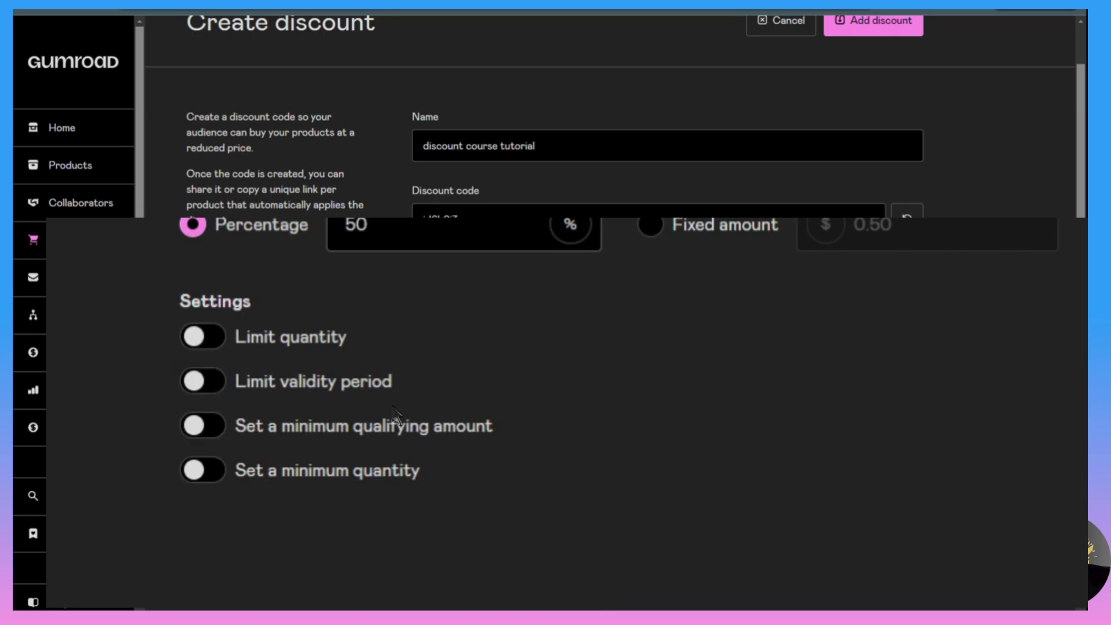
pyautogui.click(198, 428)
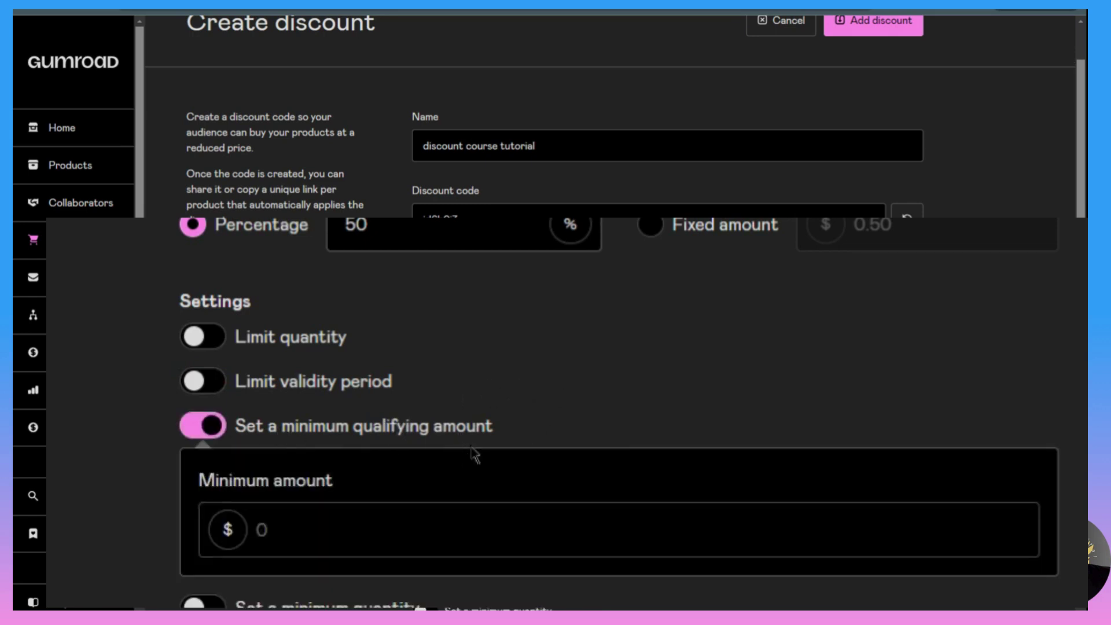
pyautogui.scroll(-3, 465, 435)
pyautogui.click(317, 396)
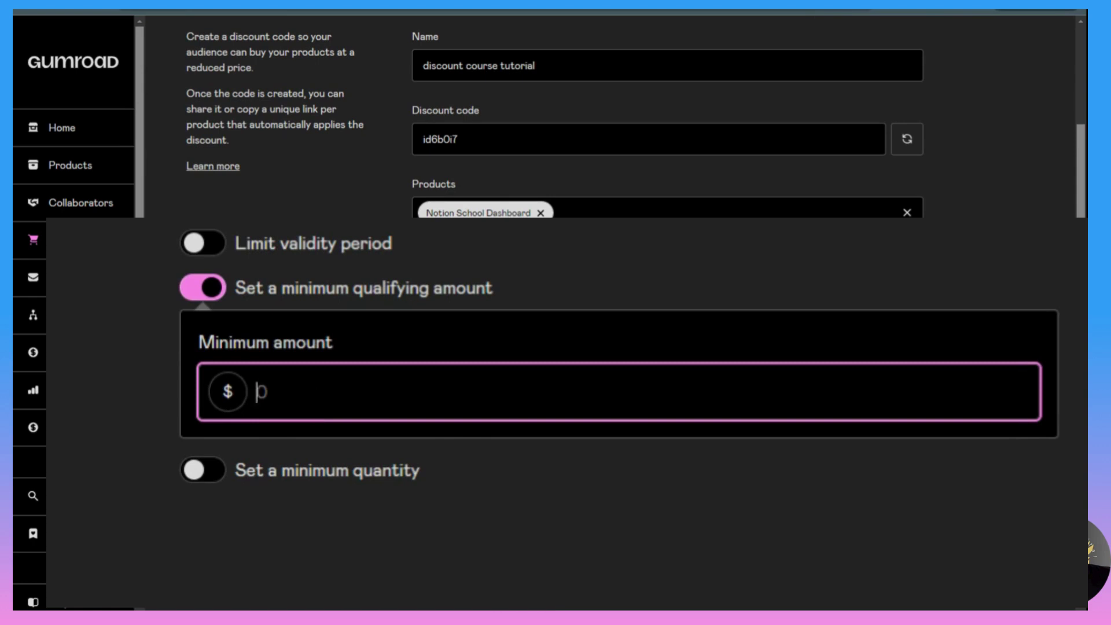
pyautogui.click(203, 292)
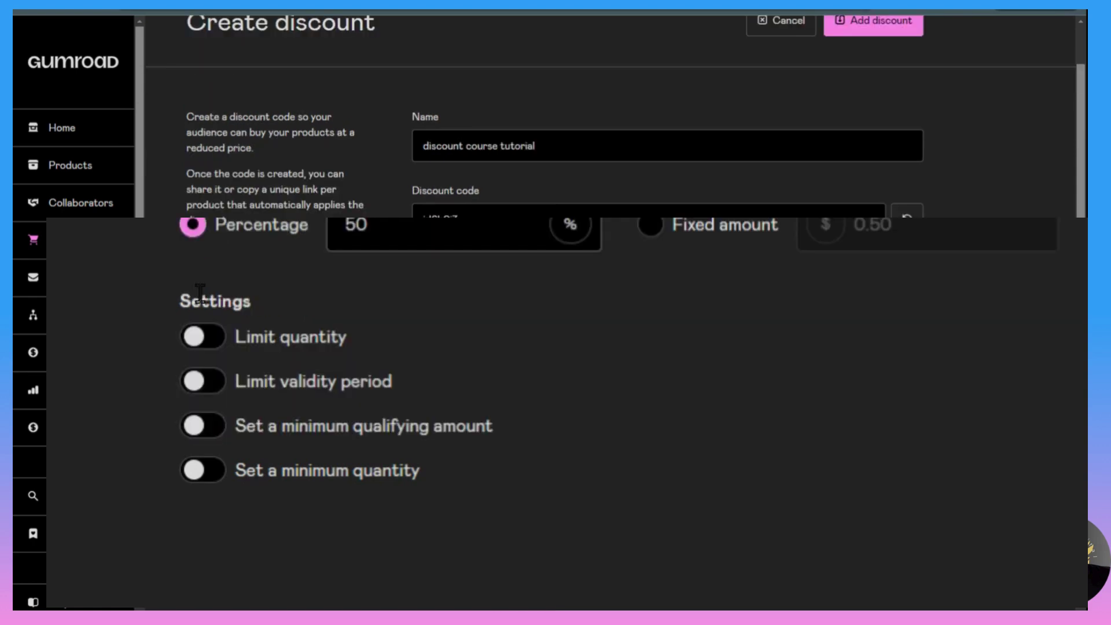
pyautogui.click(202, 471)
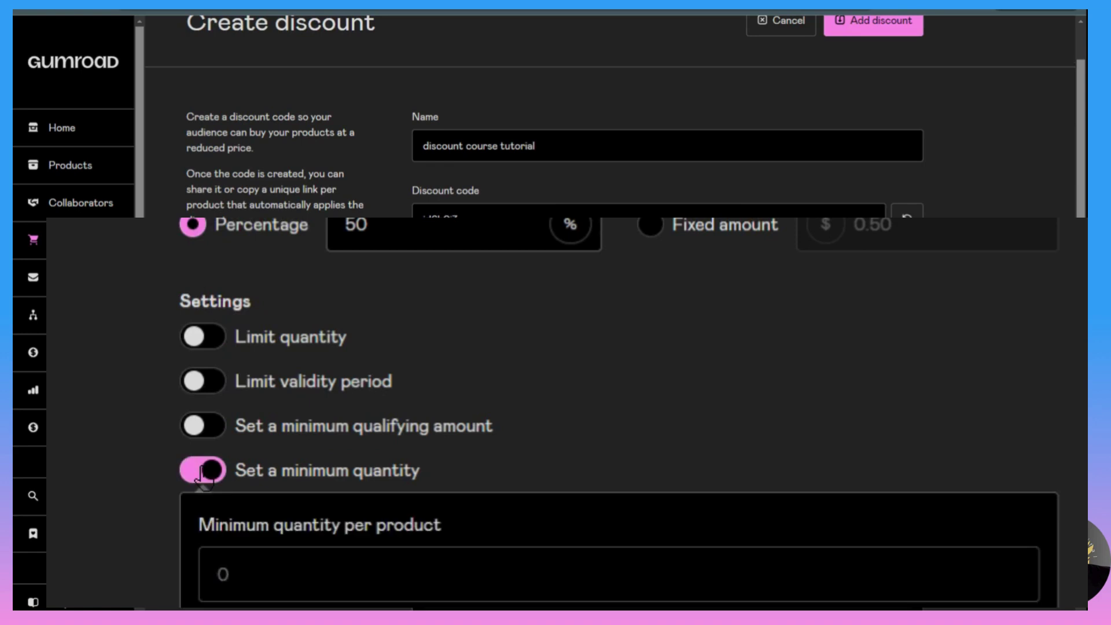
pyautogui.scroll(-2, 203, 474)
pyautogui.click(292, 442)
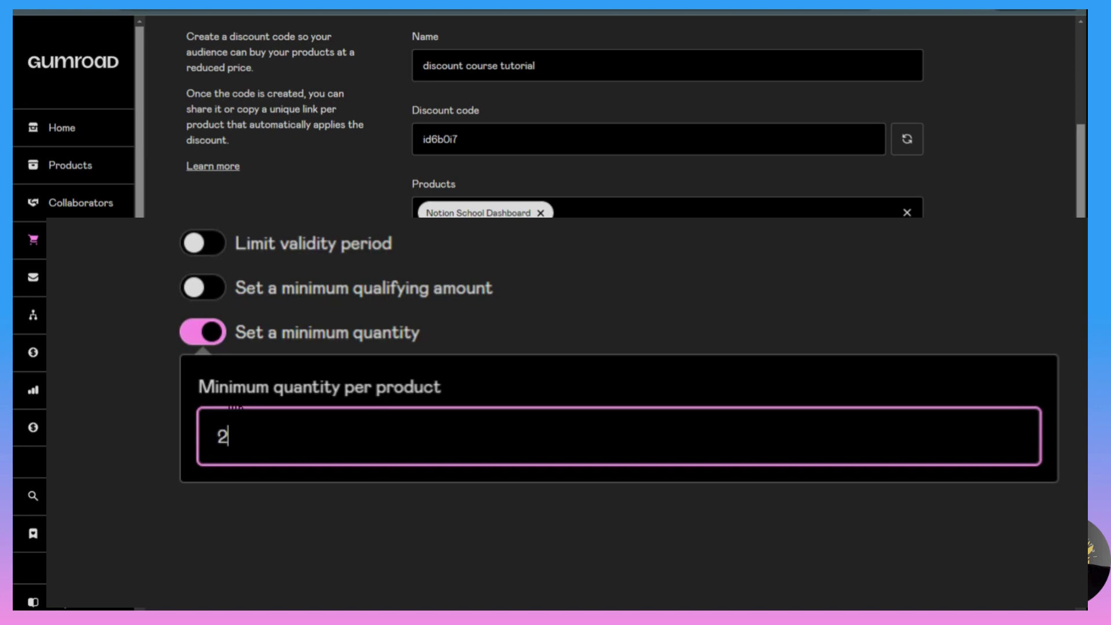
pyautogui.write('1')
pyautogui.click(206, 341)
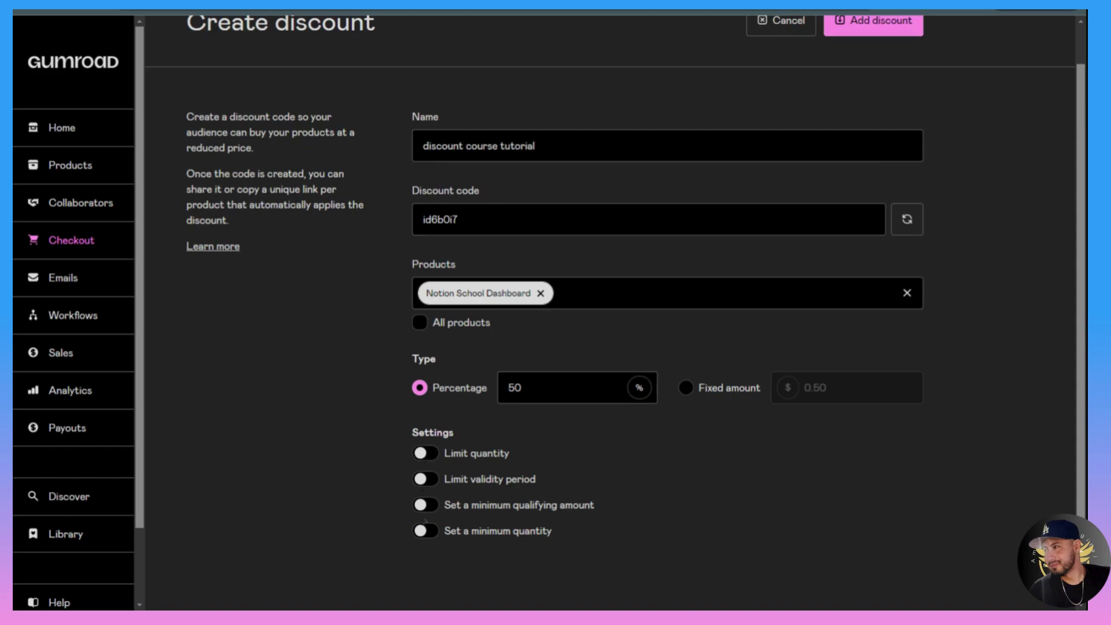
pyautogui.scroll(1, 423, 528)
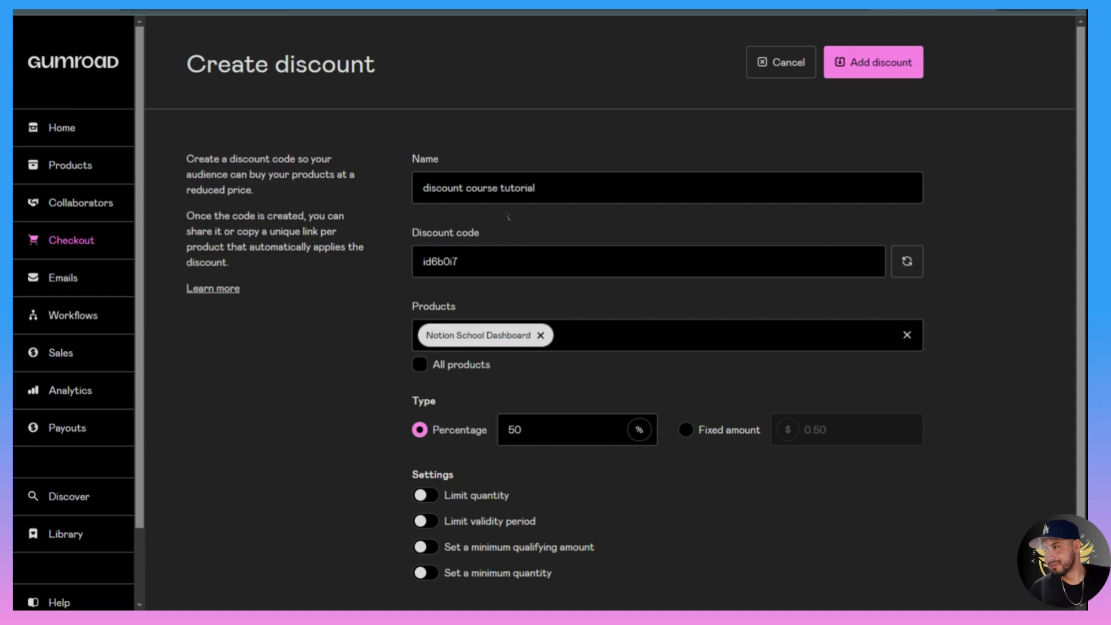
# - Save the discount, reopen its details, and copy the discounted Notion School Dashboard link
pyautogui.click(889, 73)
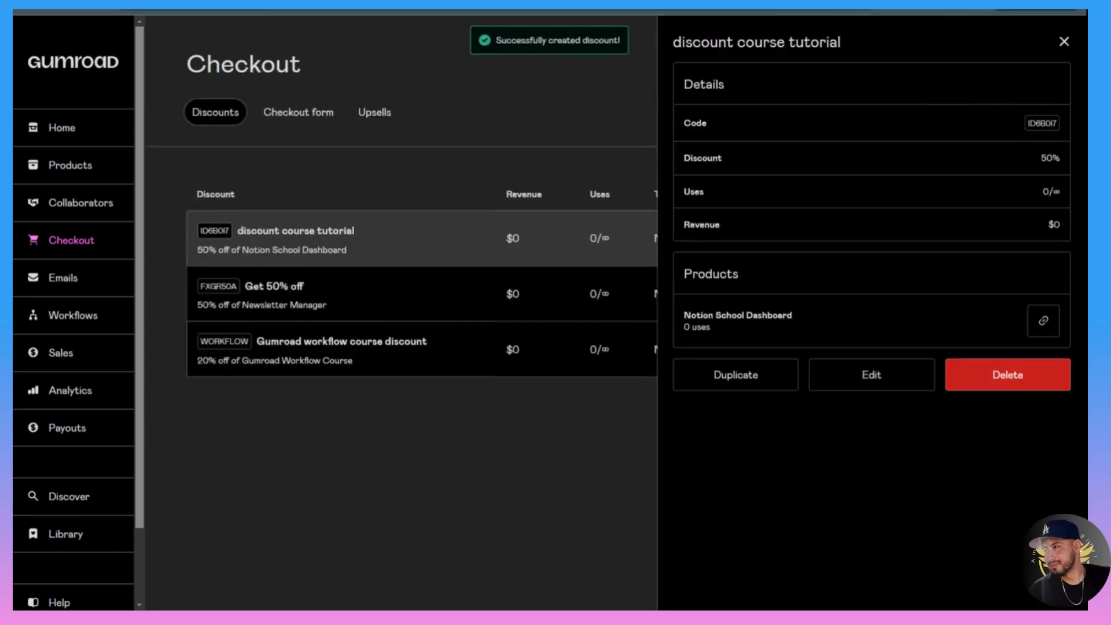
pyautogui.click(313, 242)
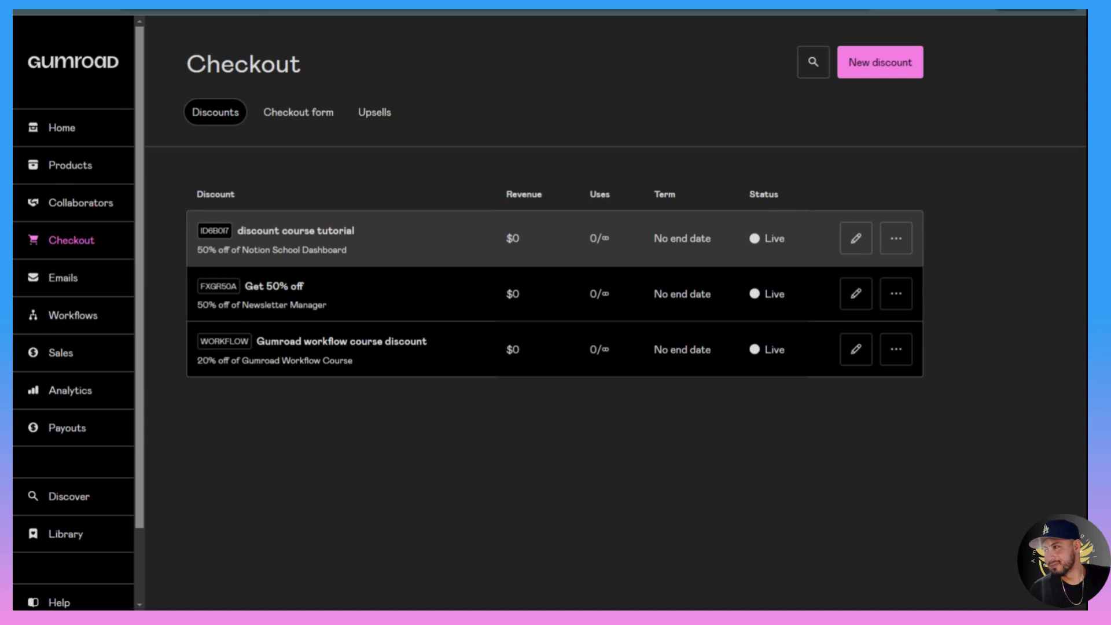
pyautogui.click(372, 249)
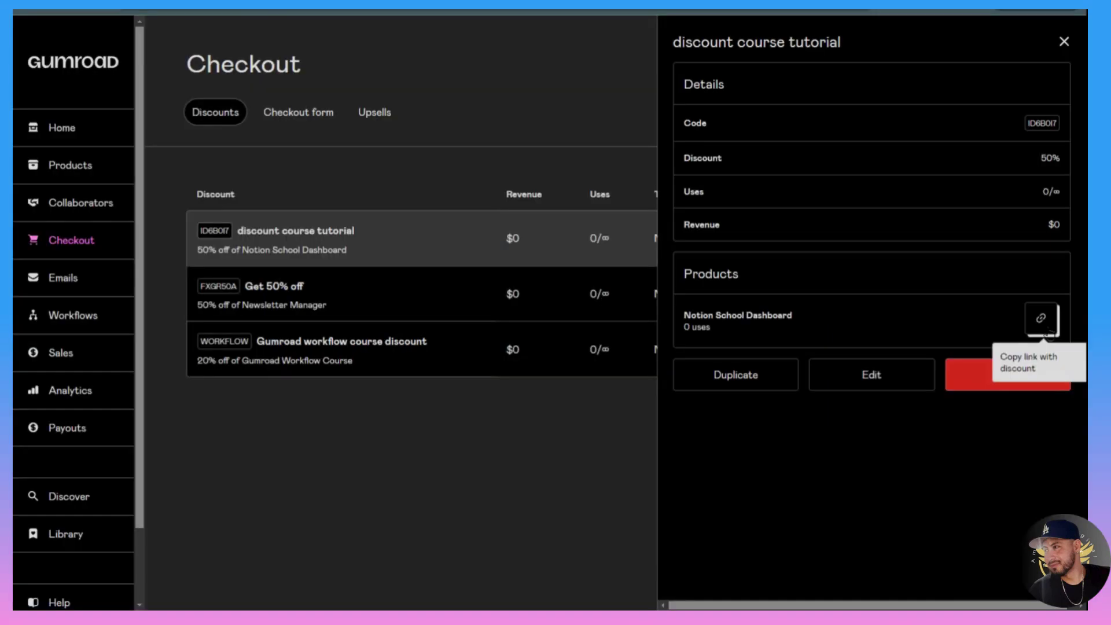
pyautogui.click(1046, 331)
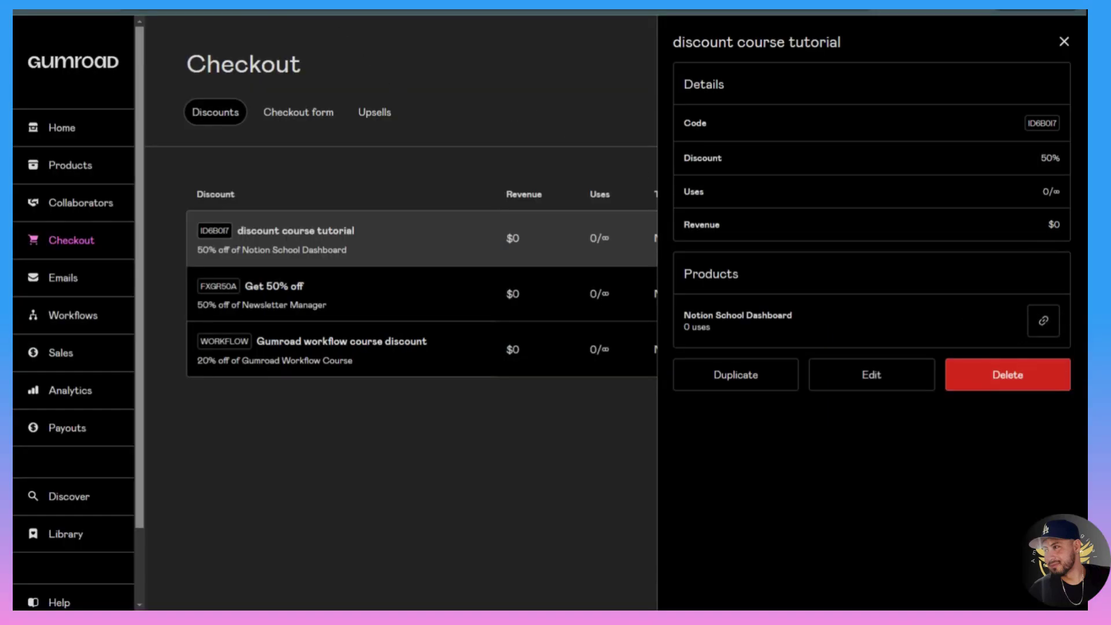
# - Open the copied discount link in a new tab and review the US$12.47 product page
pyautogui.hotkey('ctrl', 't')
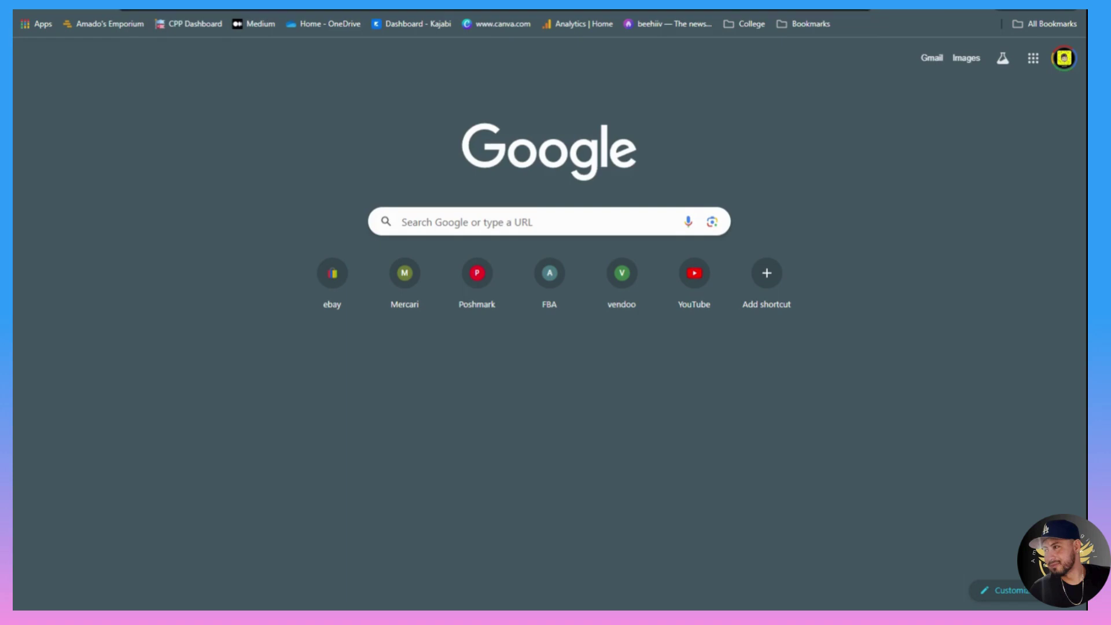
pyautogui.write('https://amadosemporium.gumroad.com/l/tslsj/id6b0i7')
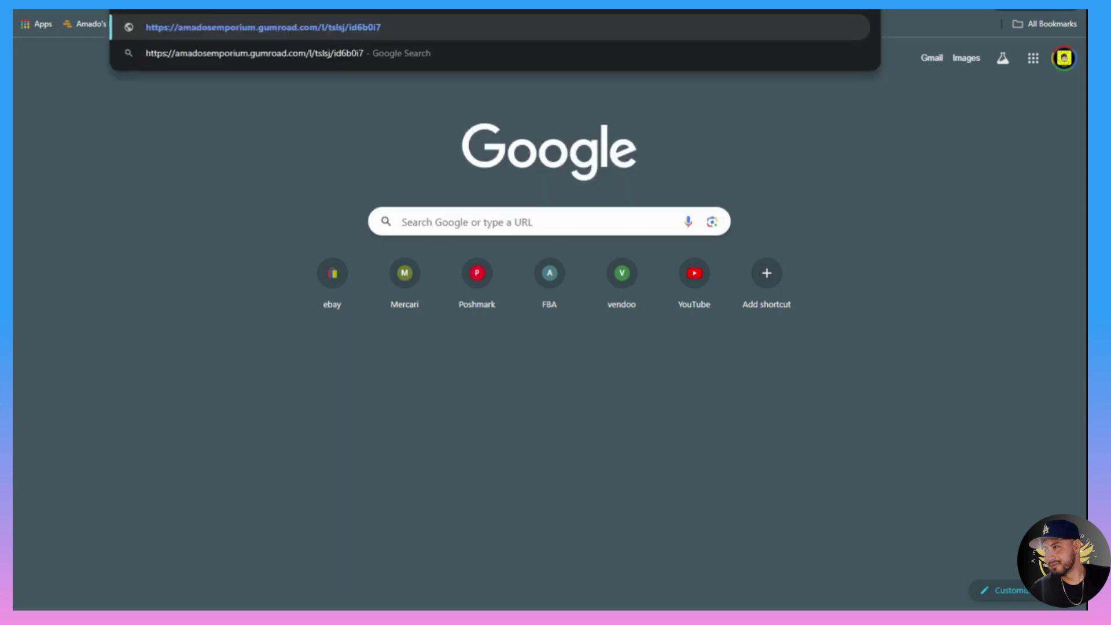
pyautogui.press('Return')
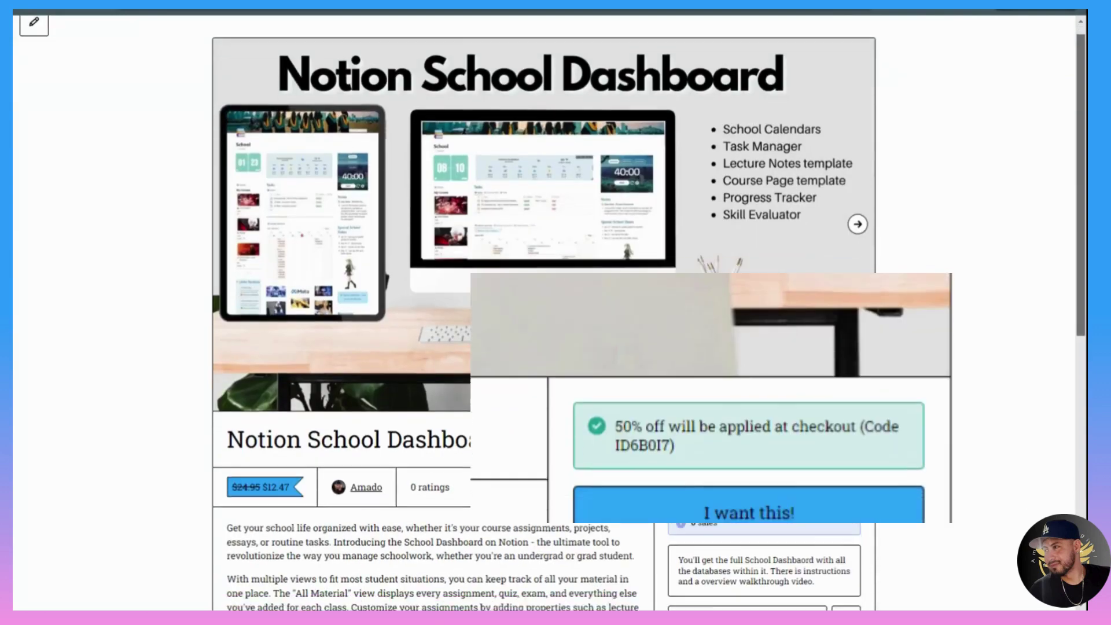
pyautogui.scroll(-1, 702, 373)
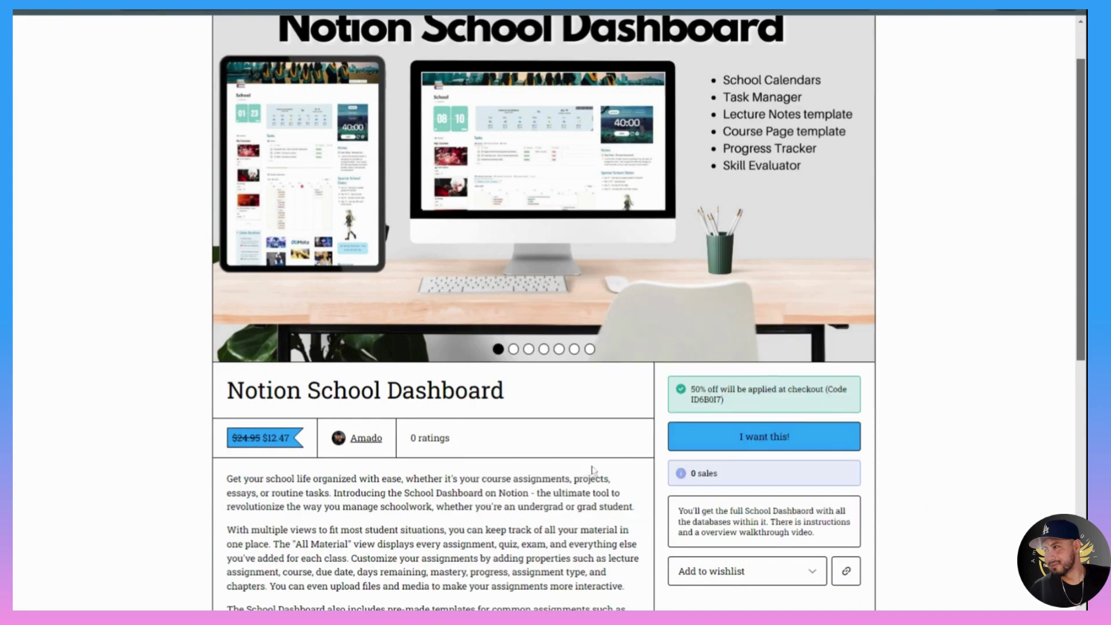
pyautogui.scroll(-3, 589, 472)
pyautogui.scroll(2, 579, 473)
pyautogui.scroll(-7, 578, 473)
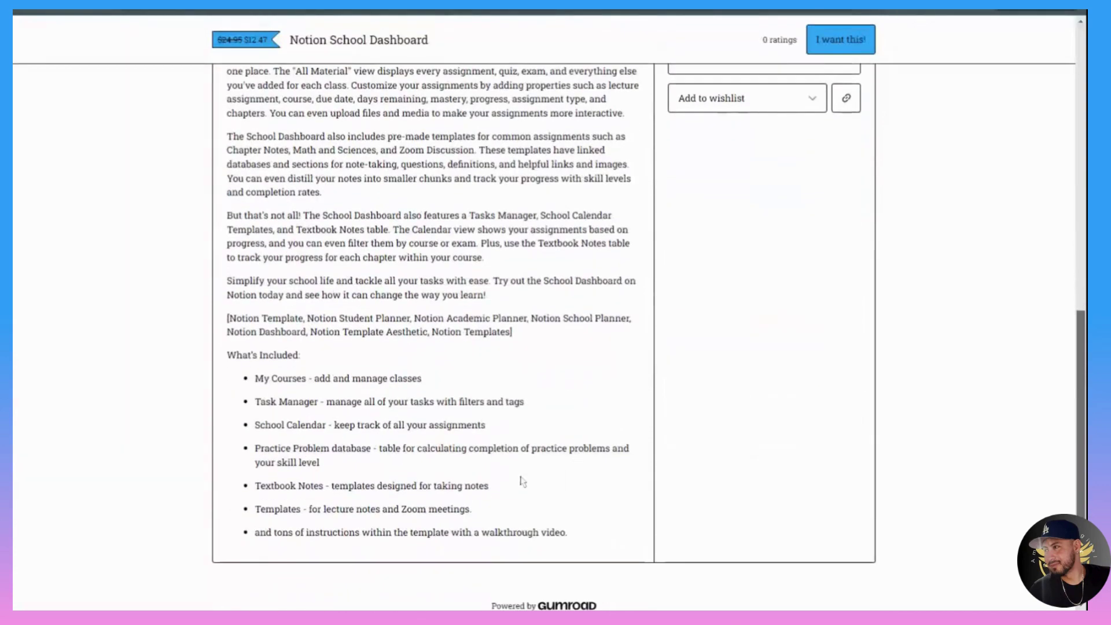
pyautogui.scroll(5, 520, 480)
pyautogui.scroll(5, 520, 479)
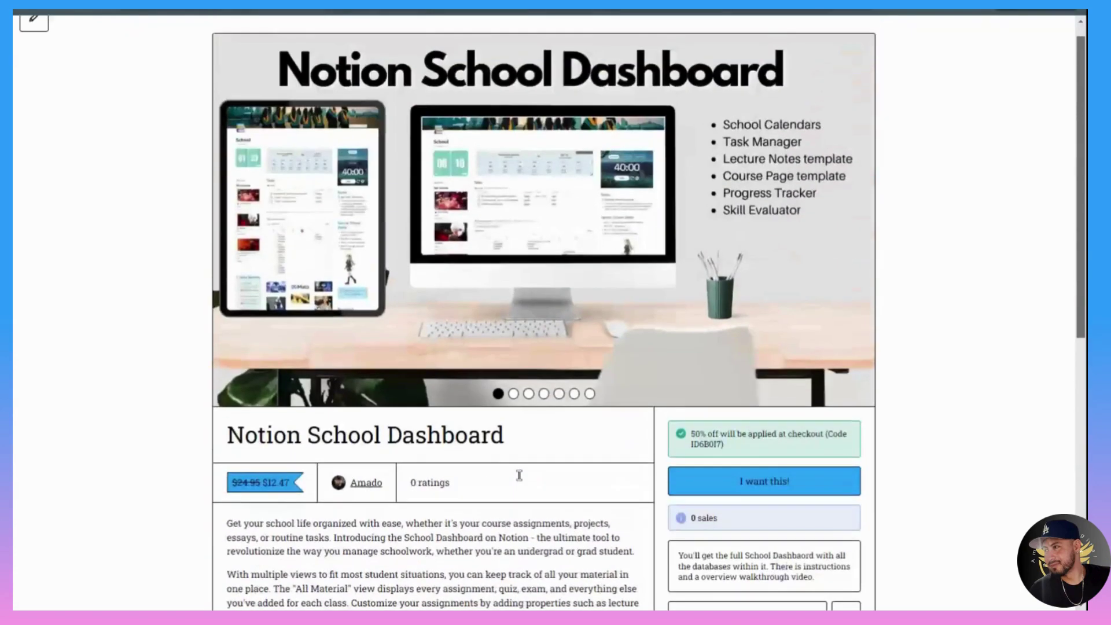
# - Proceed to checkout at the US$12.47 total, then close the checkout tab
pyautogui.click(760, 484)
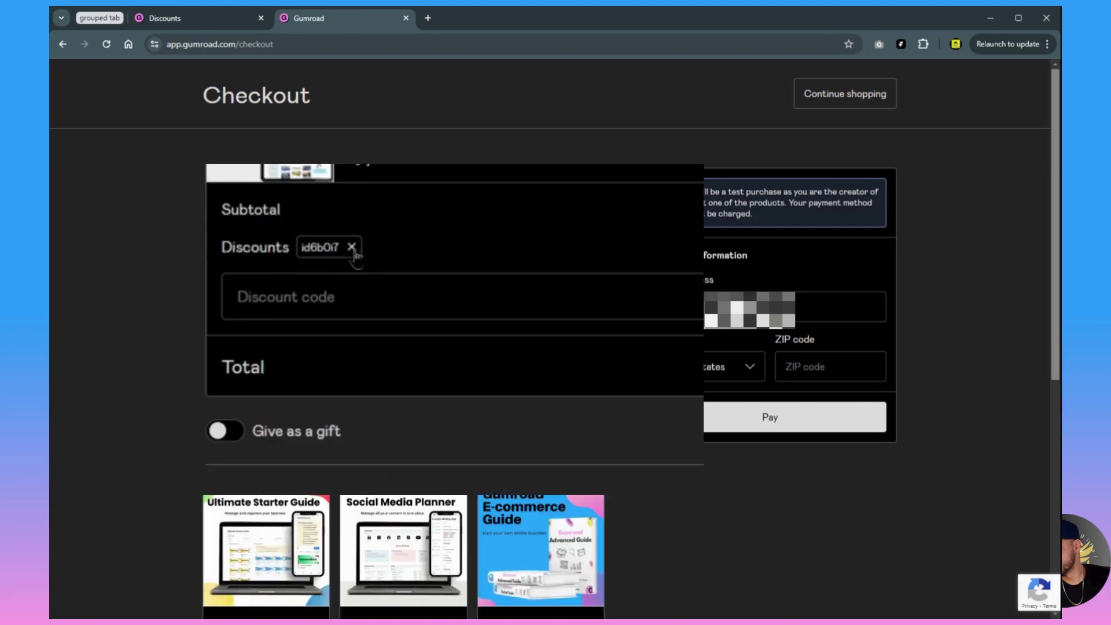
pyautogui.click(406, 19)
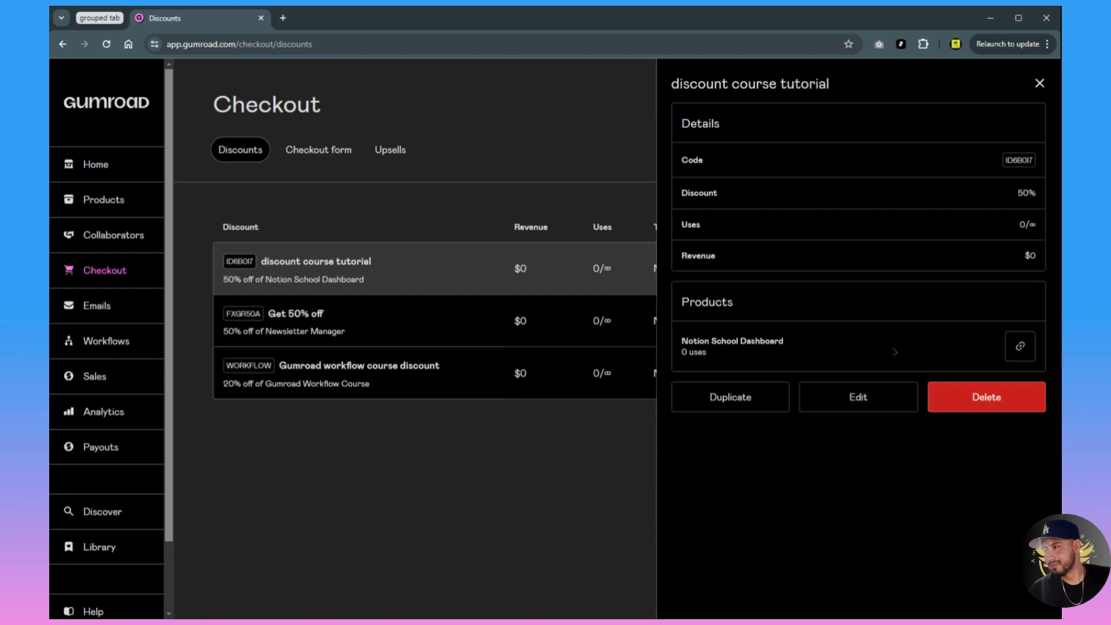
# - Paste the copied discount link into a new tab's address bar and append ?wanted=true
pyautogui.click(1024, 352)
pyautogui.click(283, 18)
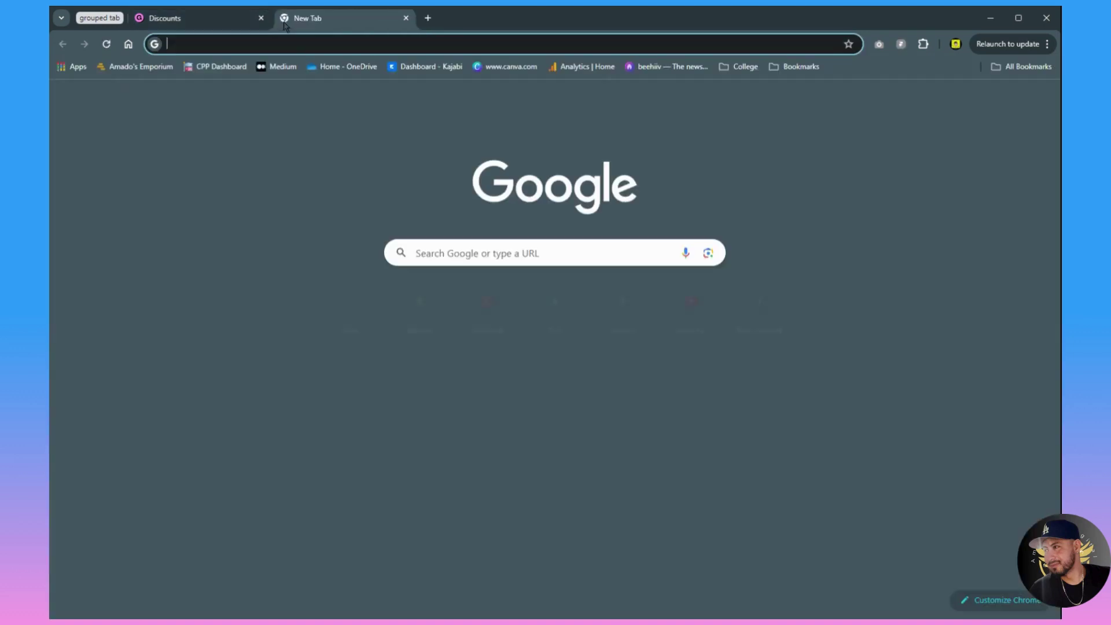
pyautogui.click(243, 42)
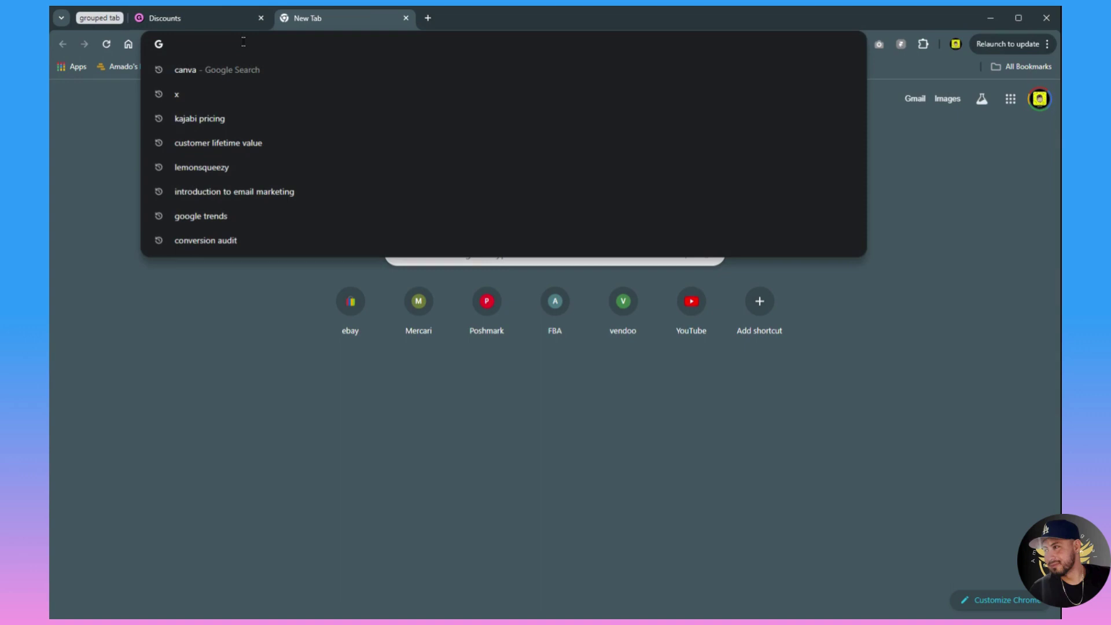
pyautogui.hotkey('ctrl', 'v')
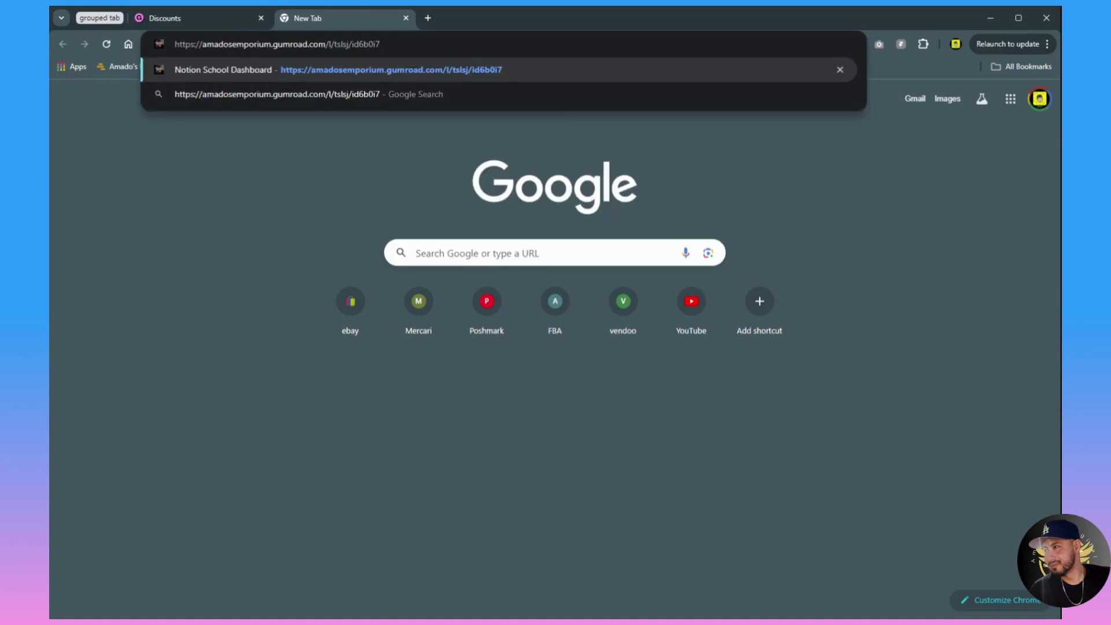
pyautogui.click(702, 114)
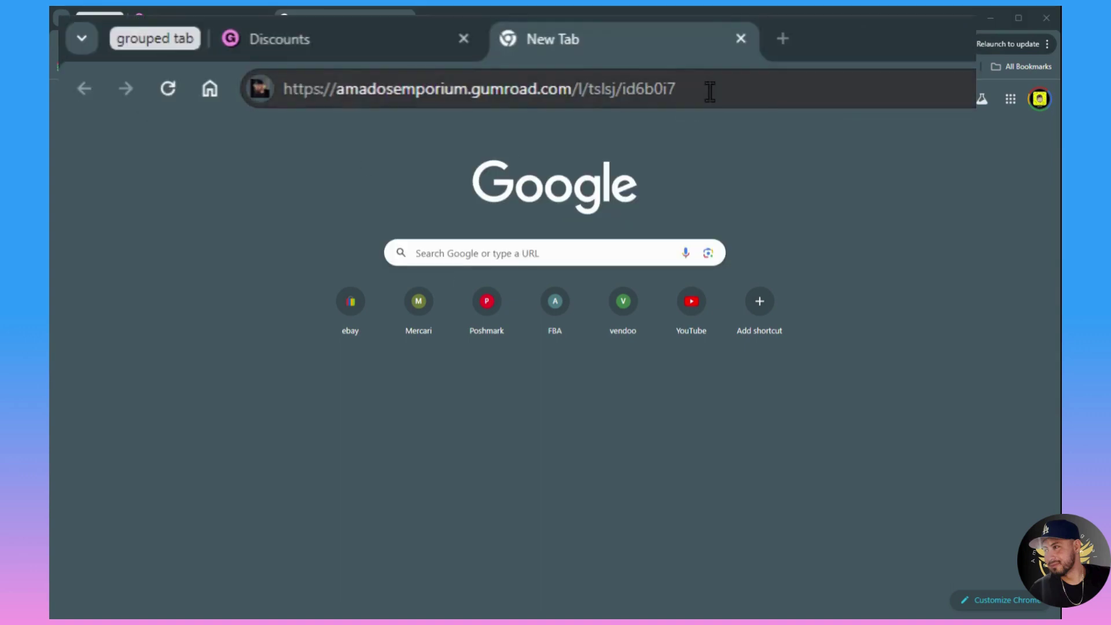
pyautogui.click(705, 90)
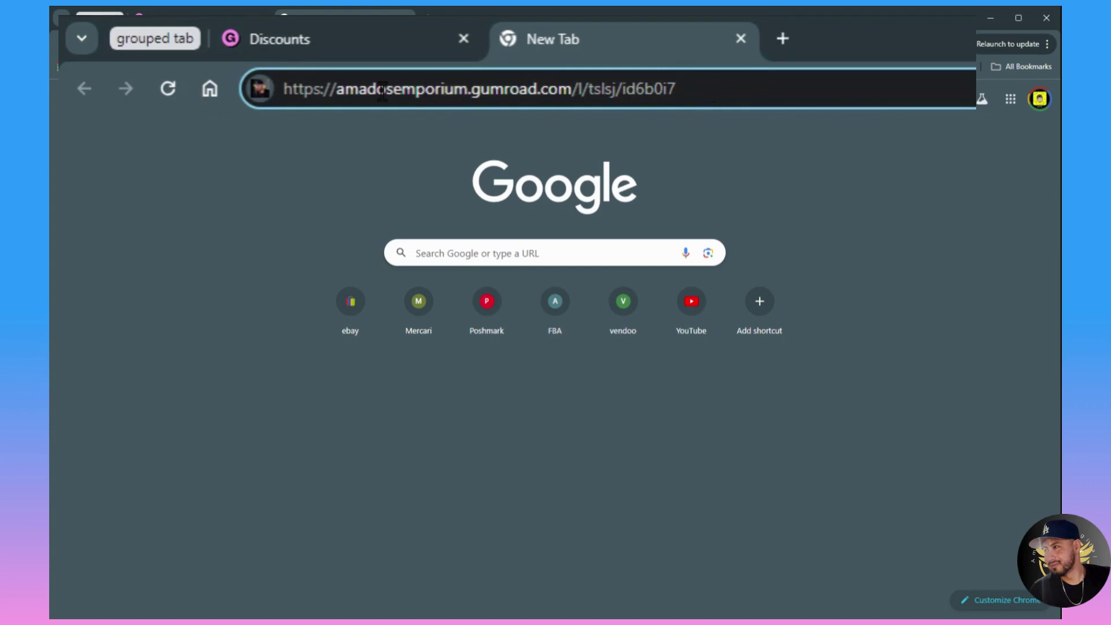
pyautogui.hotkey('ctrl', 'v')
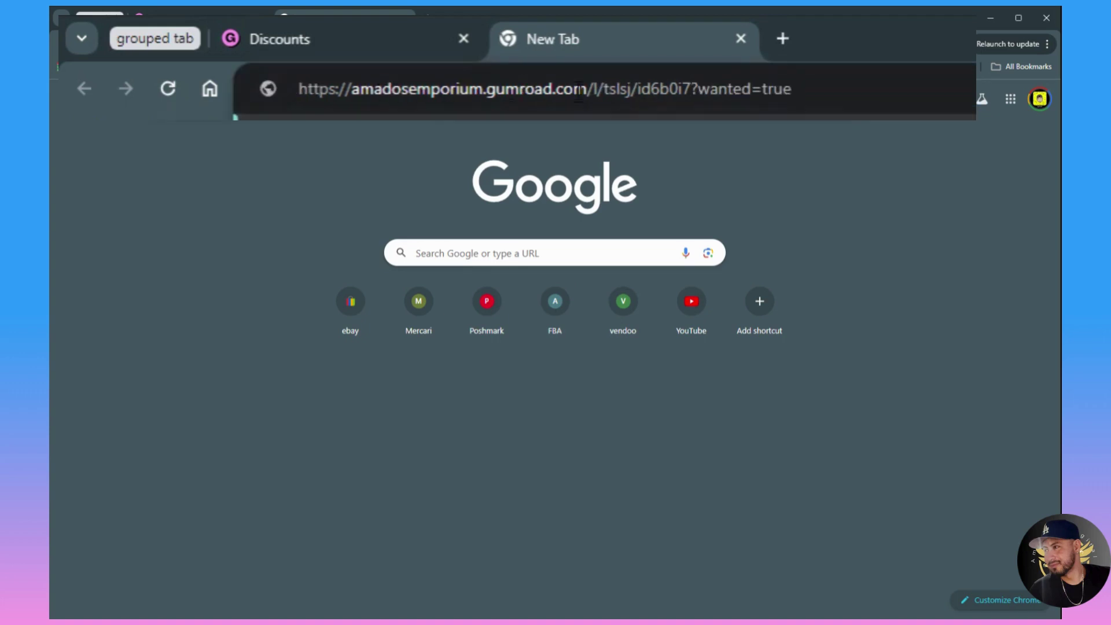
pyautogui.click(699, 90)
pyautogui.click(774, 89)
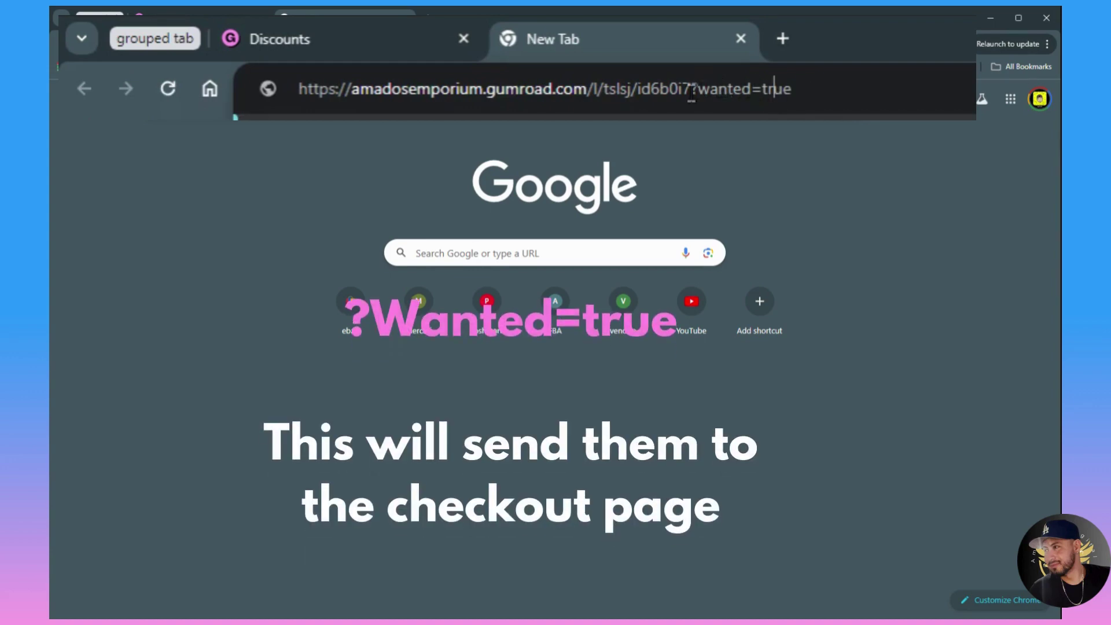
pyautogui.moveTo(689, 89); pyautogui.dragTo(800, 91)
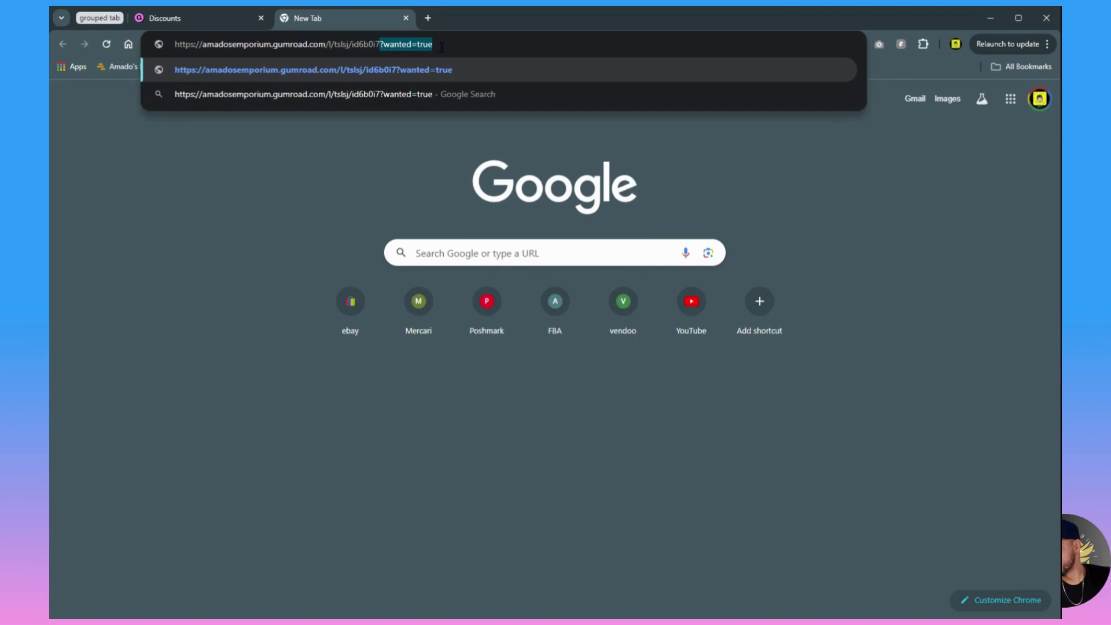
pyautogui.click(442, 47)
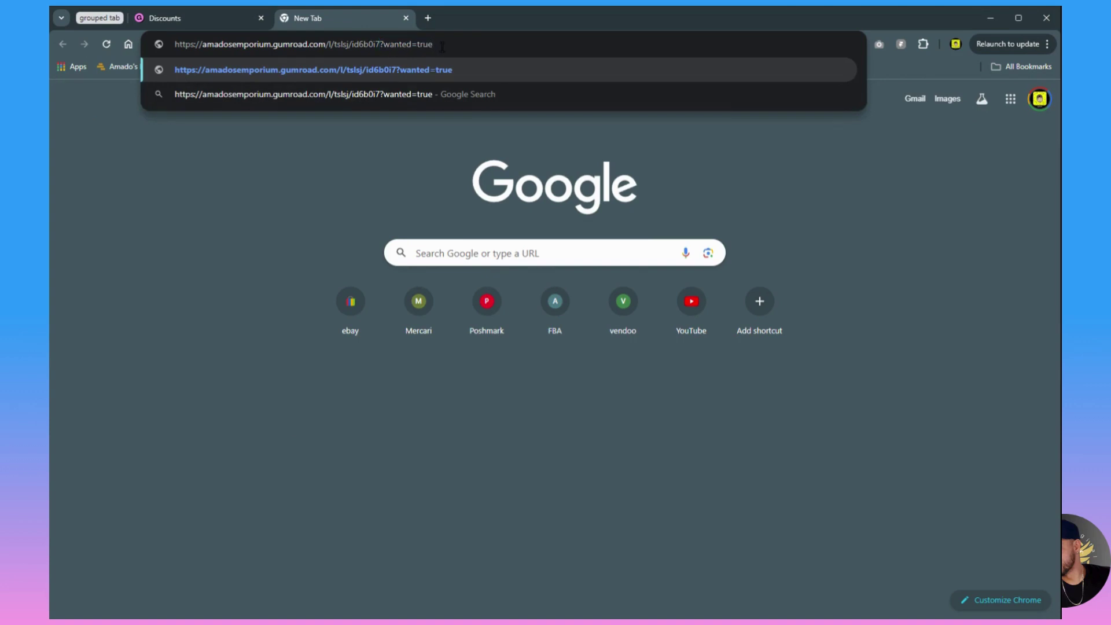
# - Load the ?wanted=true link to reach checkout at US$12.47, then return to the Discounts list
pyautogui.press('Return')
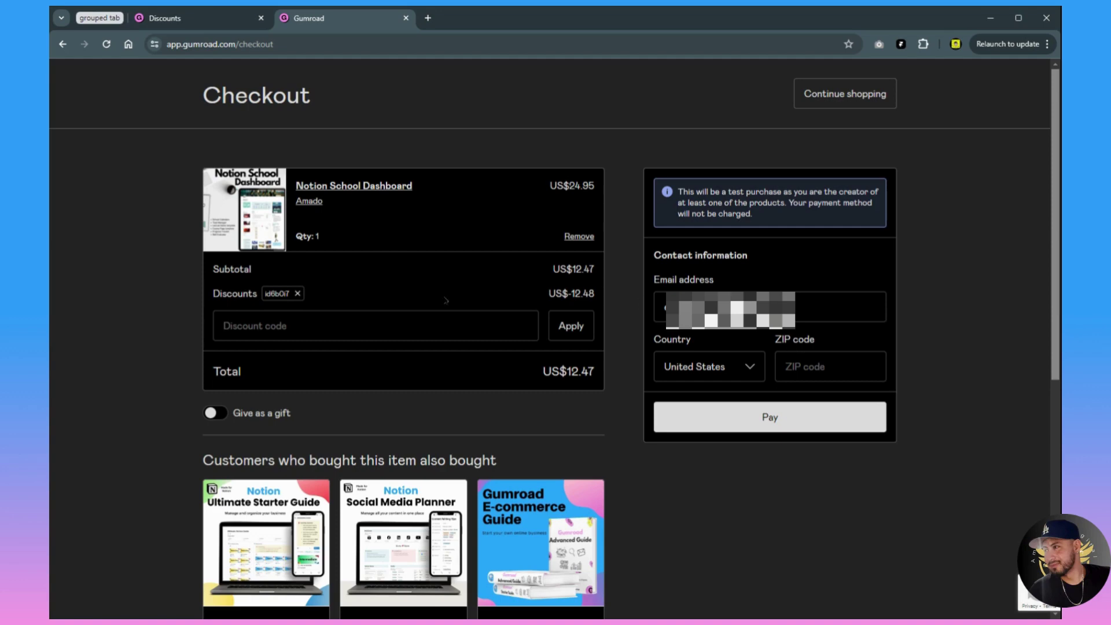
pyautogui.click(190, 26)
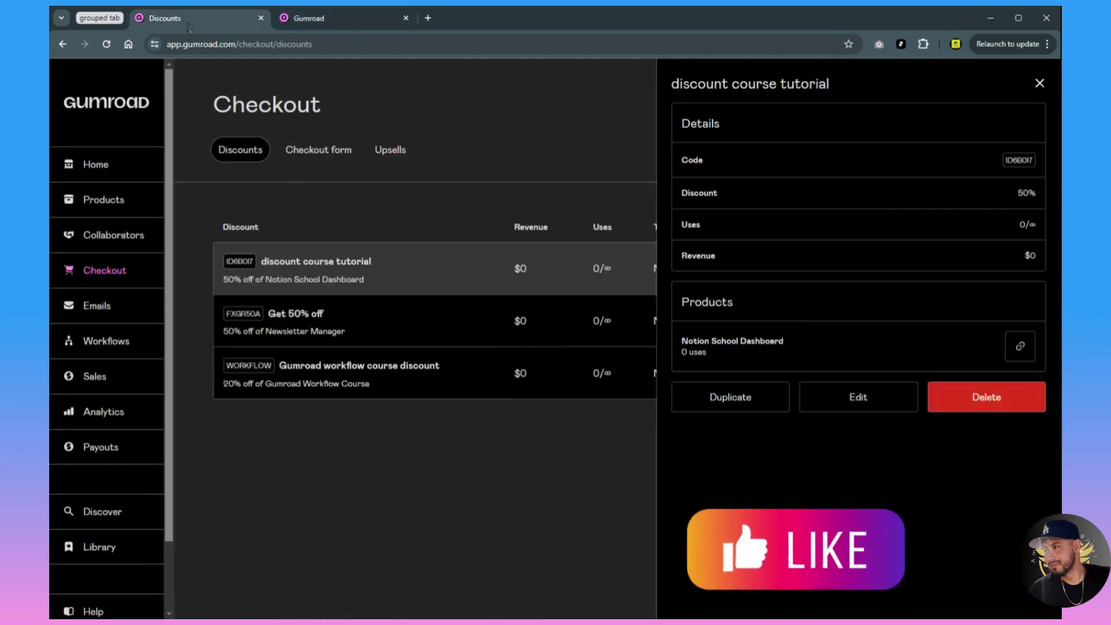
pyautogui.click(1039, 83)
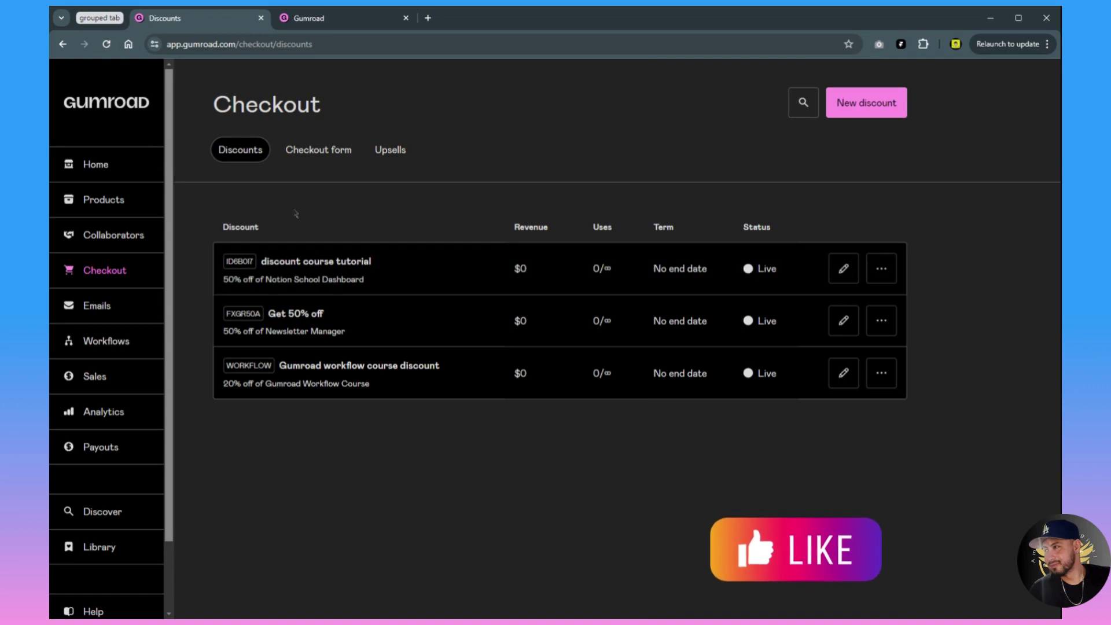